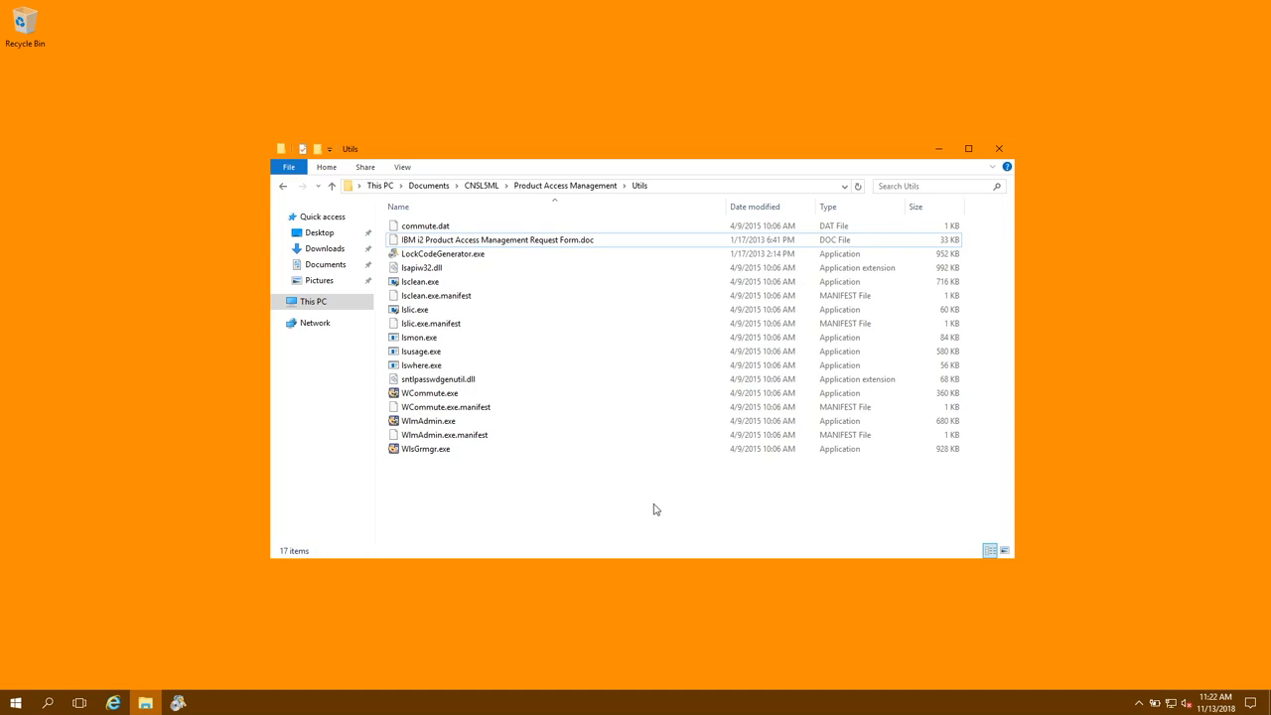
# Step: Run setup.exe from the Server folder inside Product Access Management and allow it to make changes
pyautogui.click(572, 186)
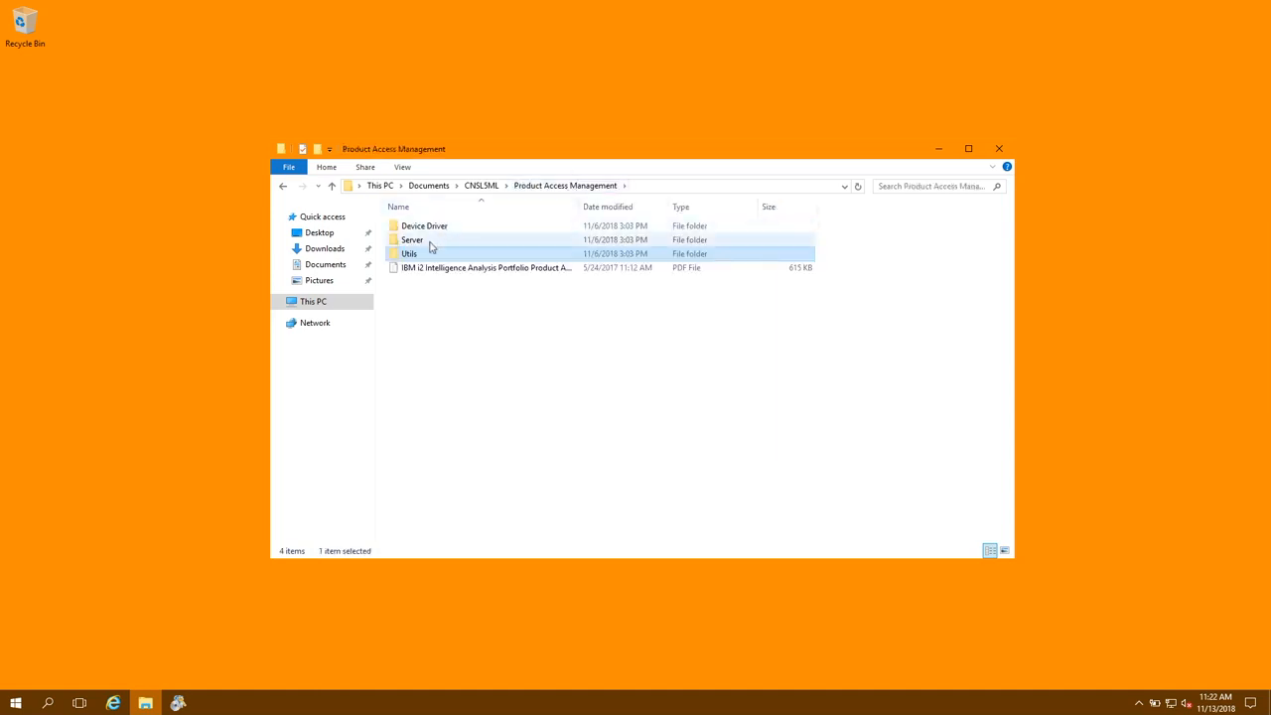
pyautogui.click(430, 246)
pyautogui.doubleClick(430, 246)
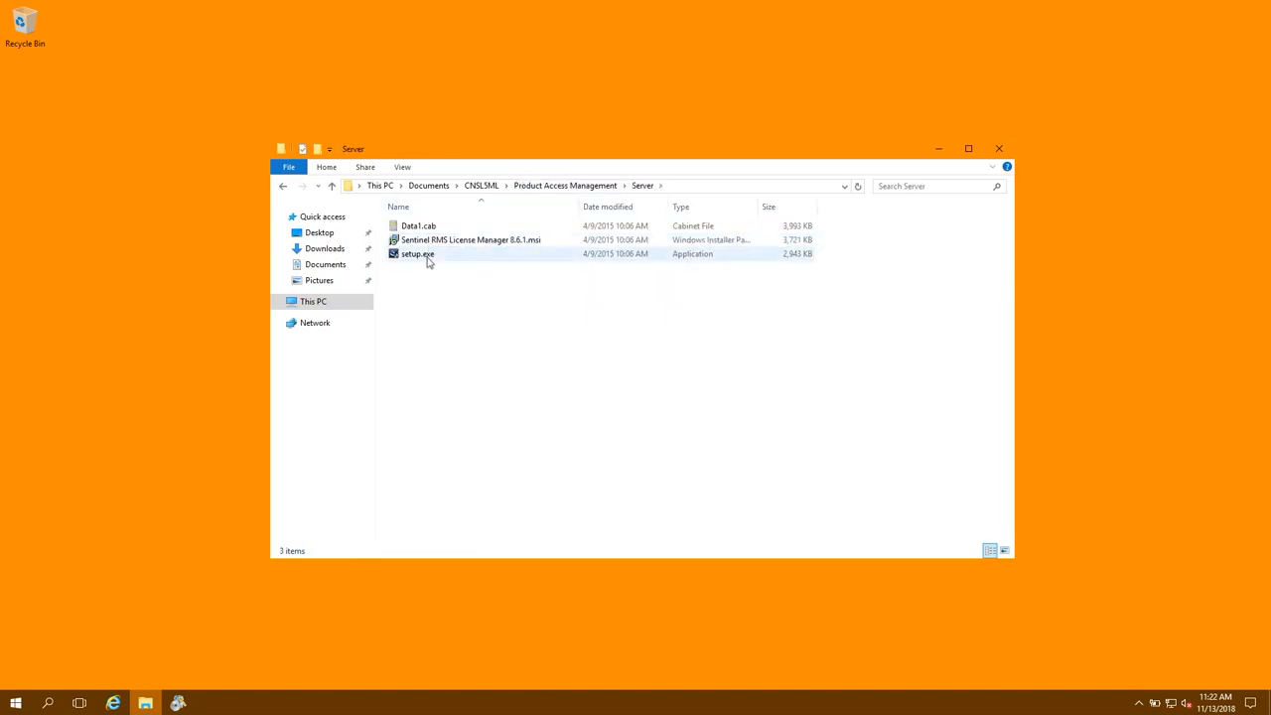
pyautogui.doubleClick(429, 257)
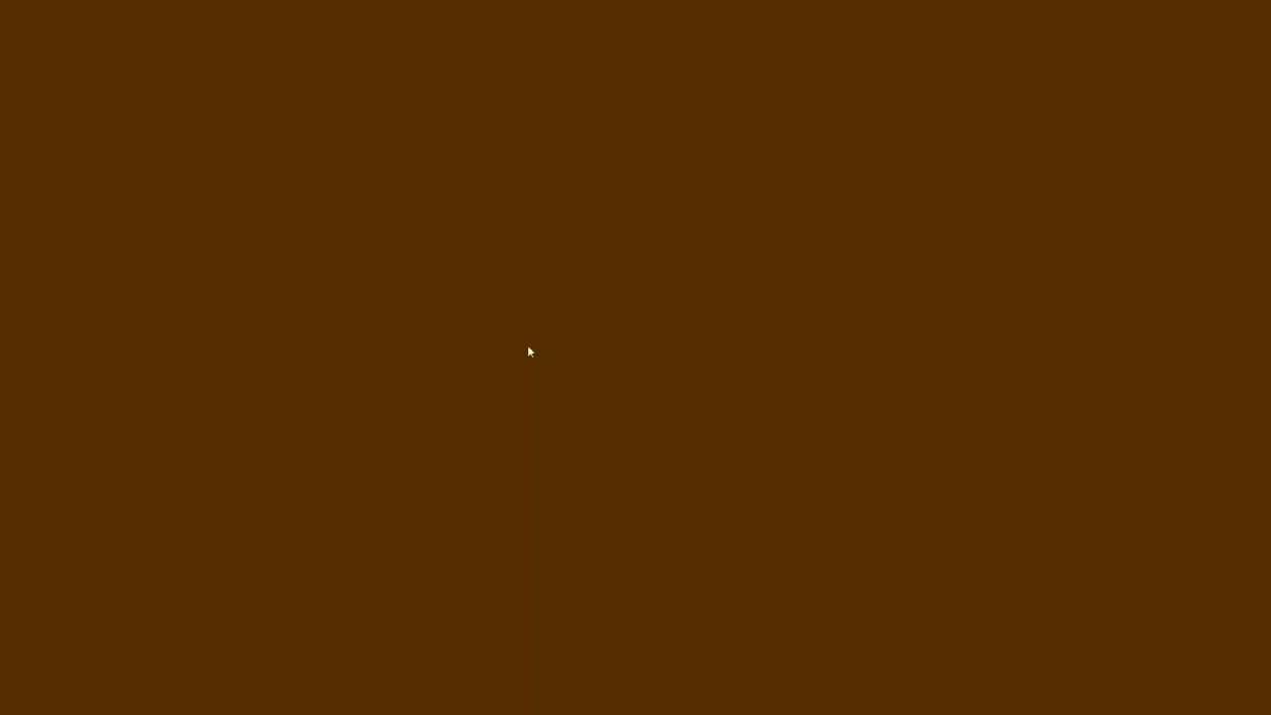
pyautogui.click(588, 442)
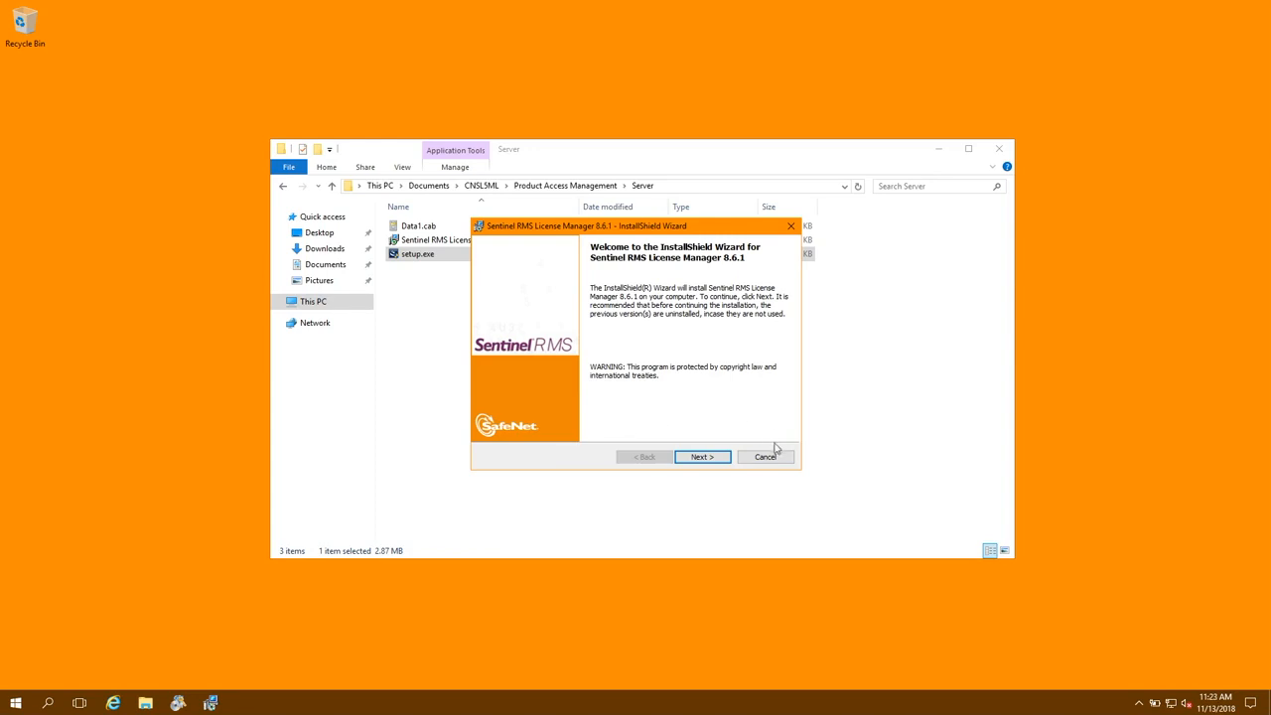
# Step: Accept the Sentinel RMS License Manager license agreement and keep the default customer information with installation for all users
pyautogui.click(711, 460)
pyautogui.click(592, 410)
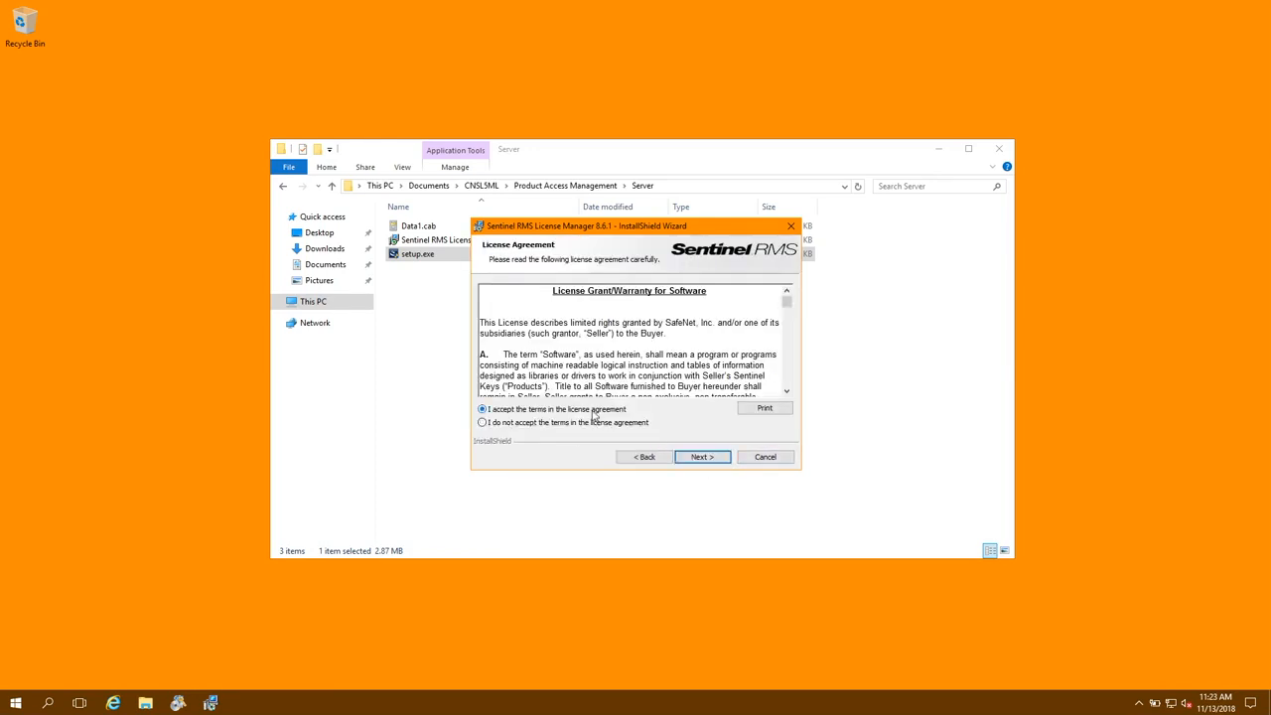
pyautogui.click(713, 458)
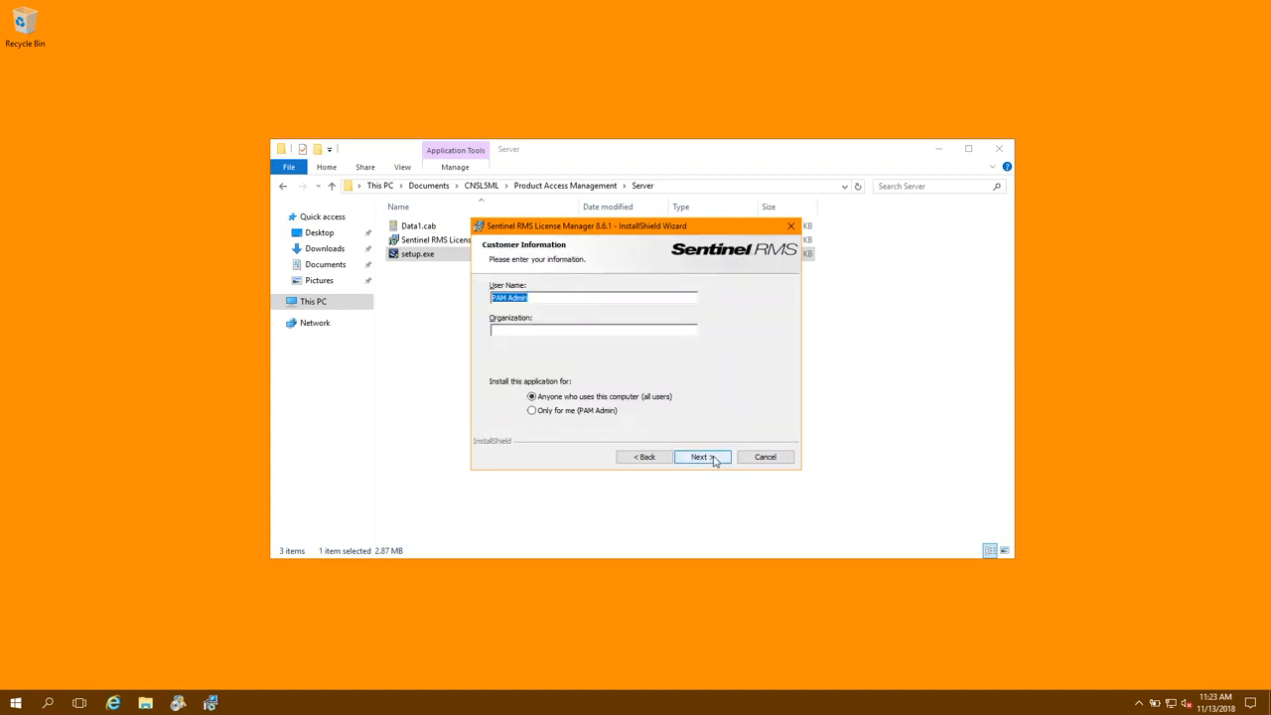
pyautogui.click(713, 457)
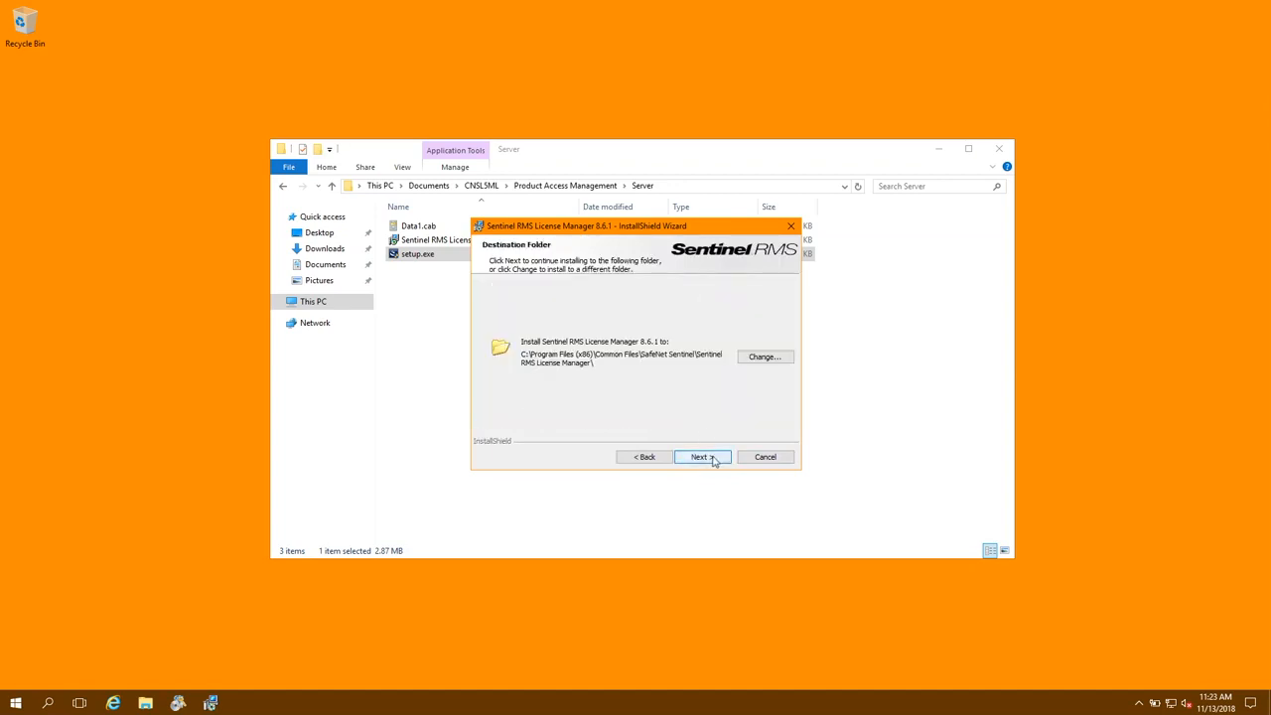
# Step: Install Sentinel RMS License Manager 8.6.1 in the default destination folder with the Complete setup type and finish the wizard
pyautogui.click(713, 457)
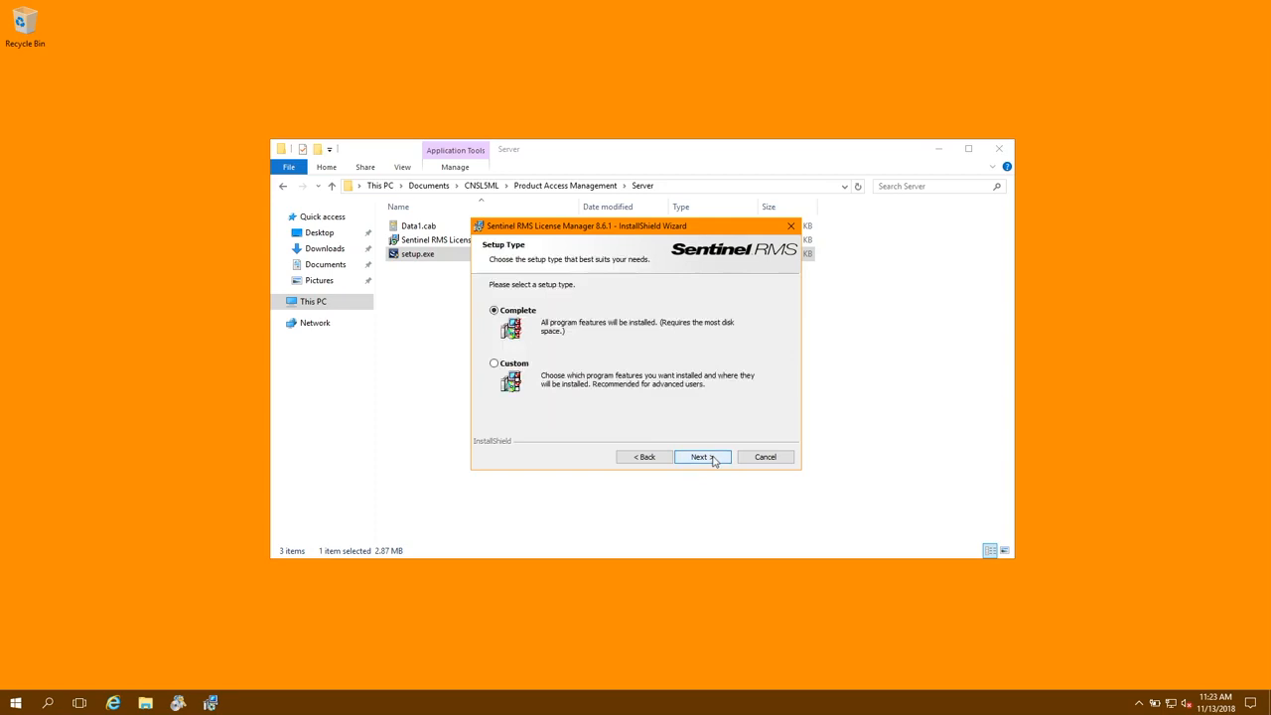
pyautogui.click(713, 458)
pyautogui.click(712, 457)
pyautogui.click(703, 457)
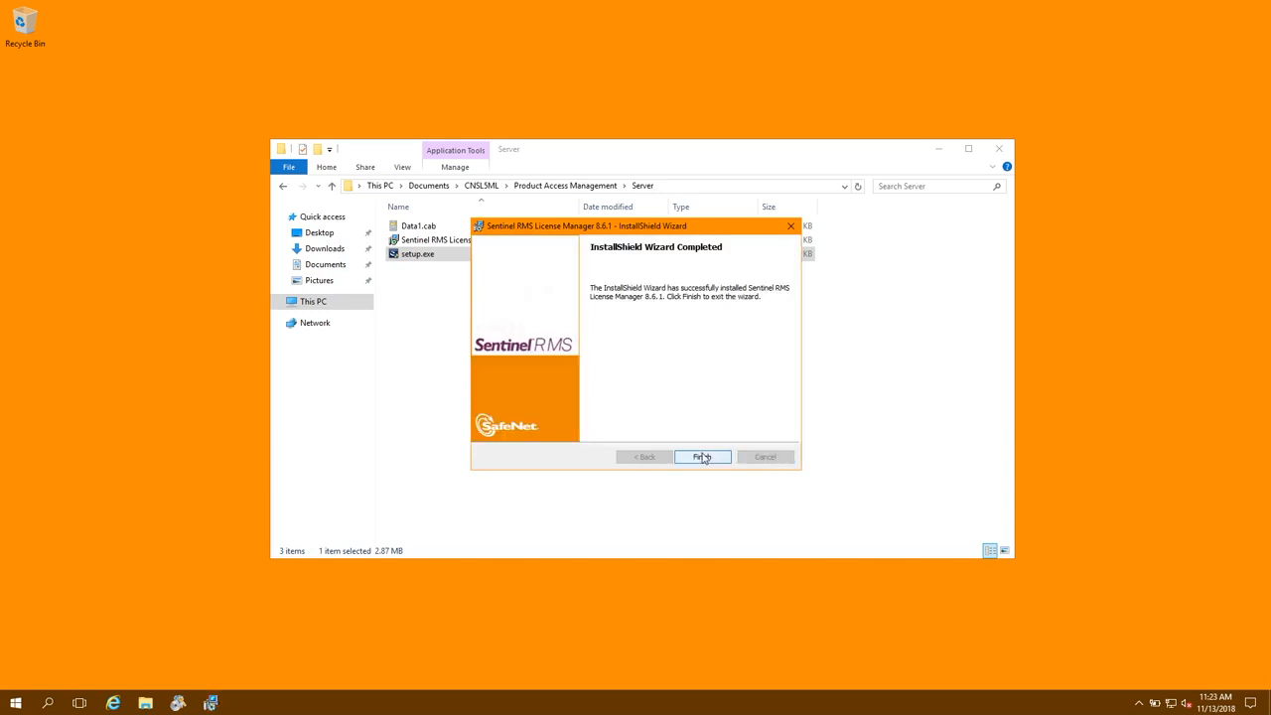
pyautogui.click(714, 463)
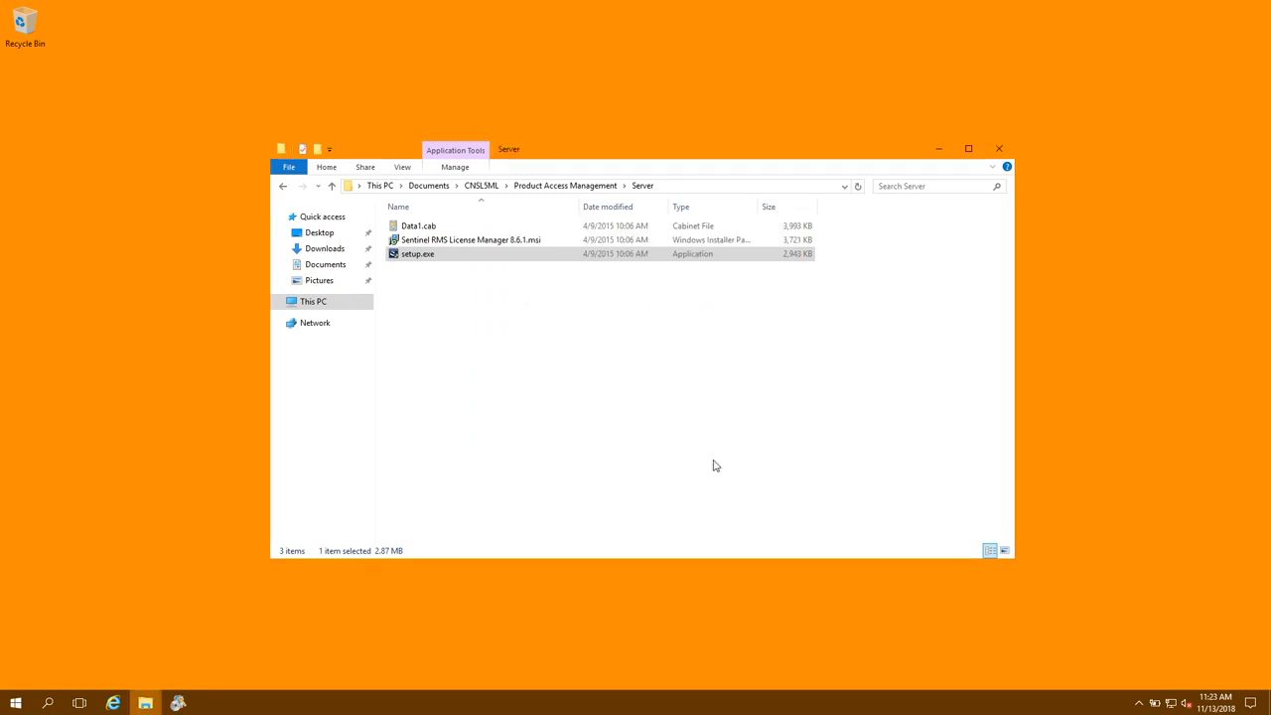
# Step: Search Windows for Services and open the Services desktop app
pyautogui.click(17, 703)
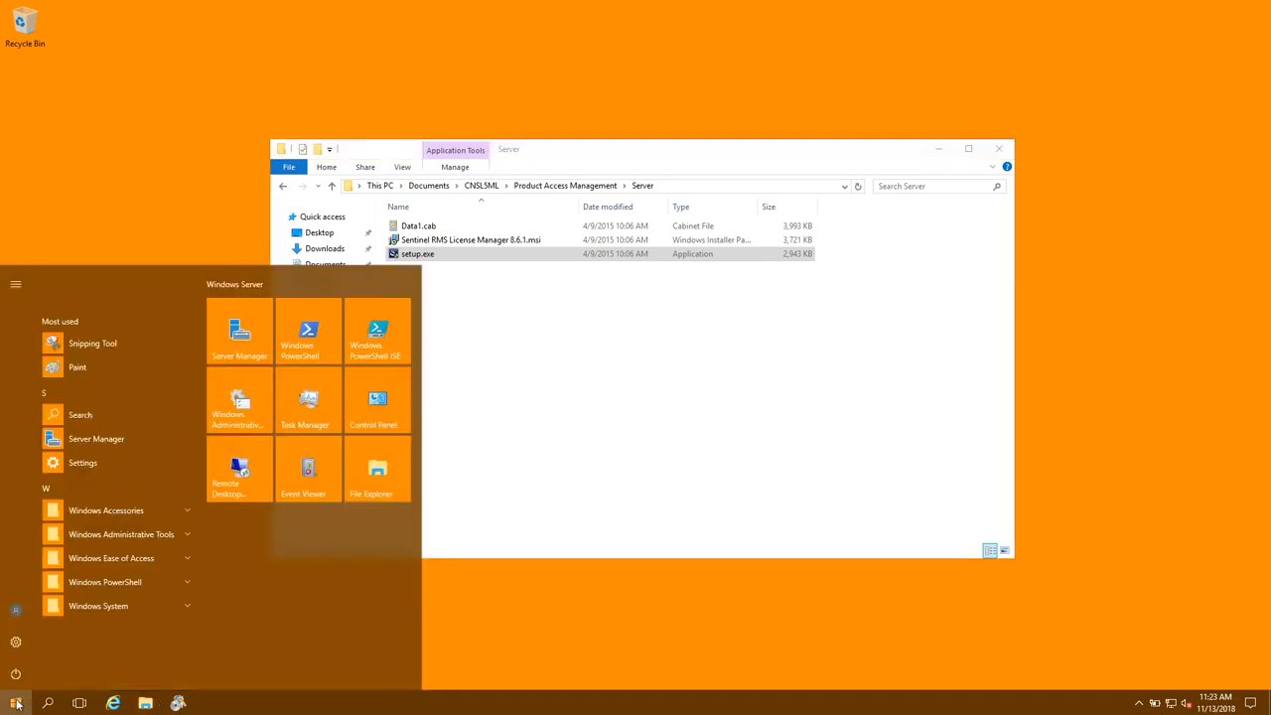
pyautogui.rightClick(17, 703)
pyautogui.write('Services')
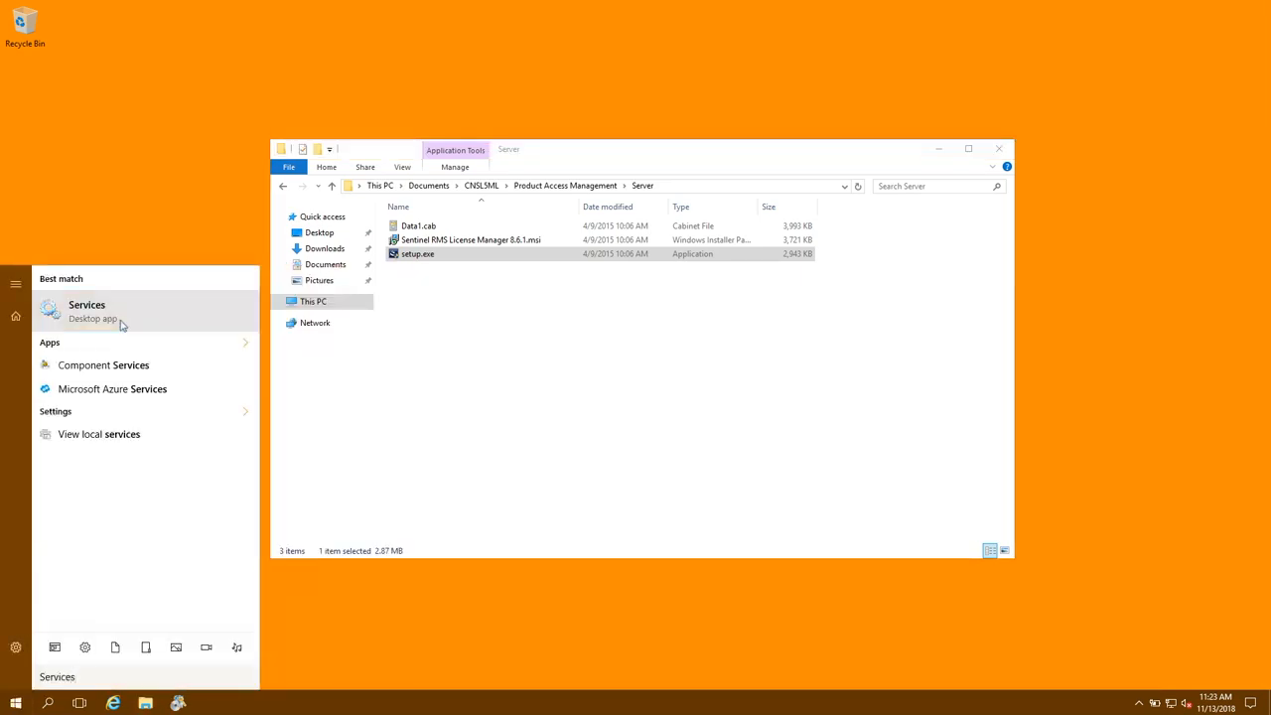
pyautogui.click(121, 324)
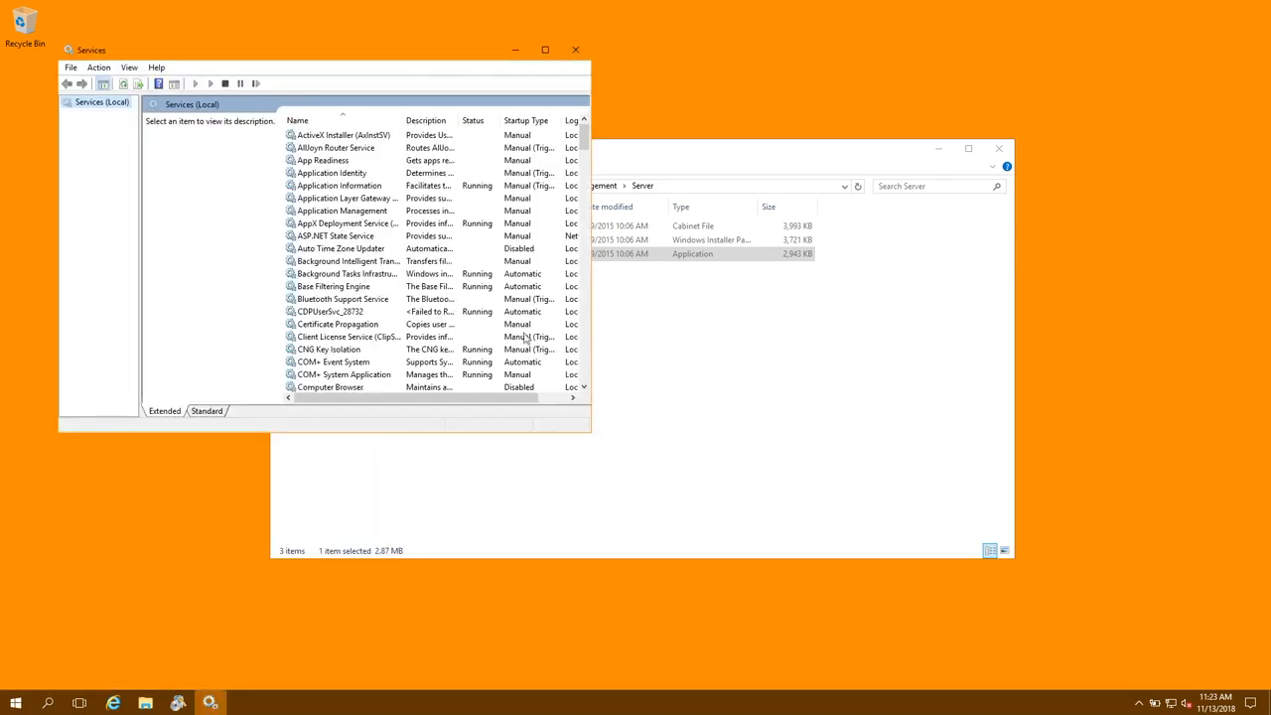
# Step: Locate the Sentinel RMS License Manager service and widen the Name column to check its full name and status
pyautogui.click(331, 299)
pyautogui.scroll(-4, 357, 394)
pyautogui.scroll(-6, 357, 394)
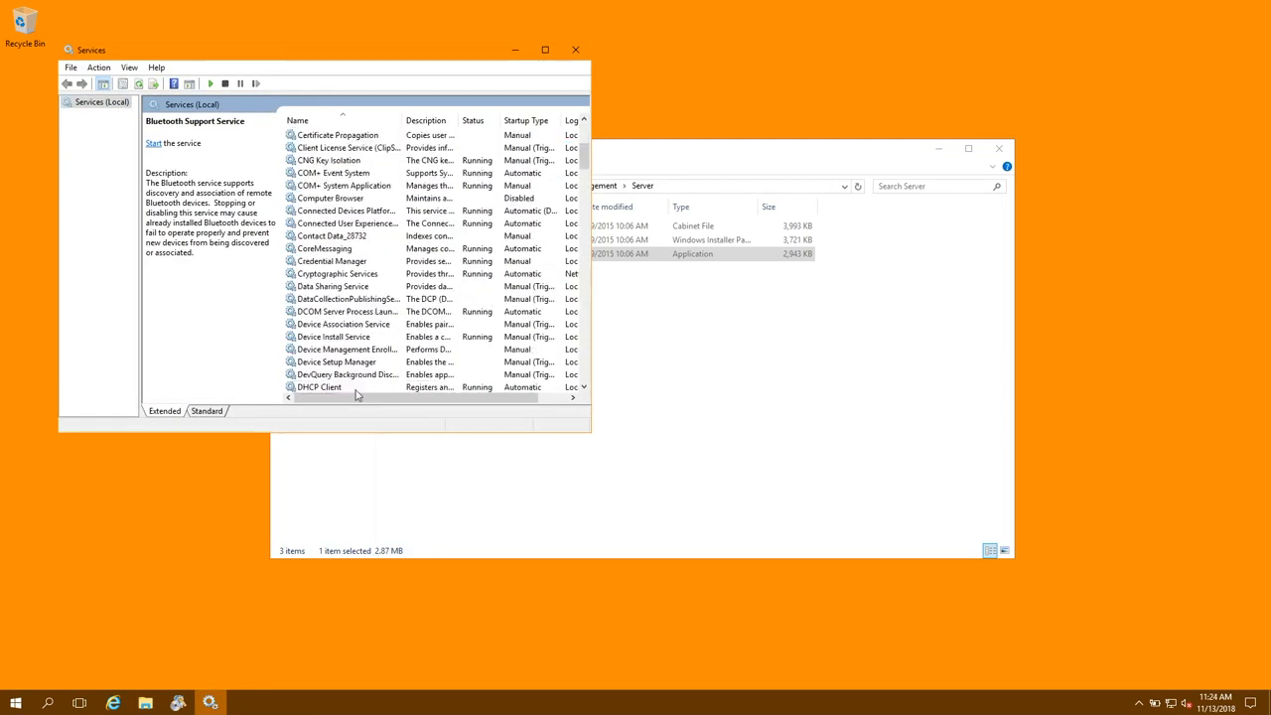
pyautogui.scroll(-3, 362, 327)
pyautogui.scroll(-10, 363, 328)
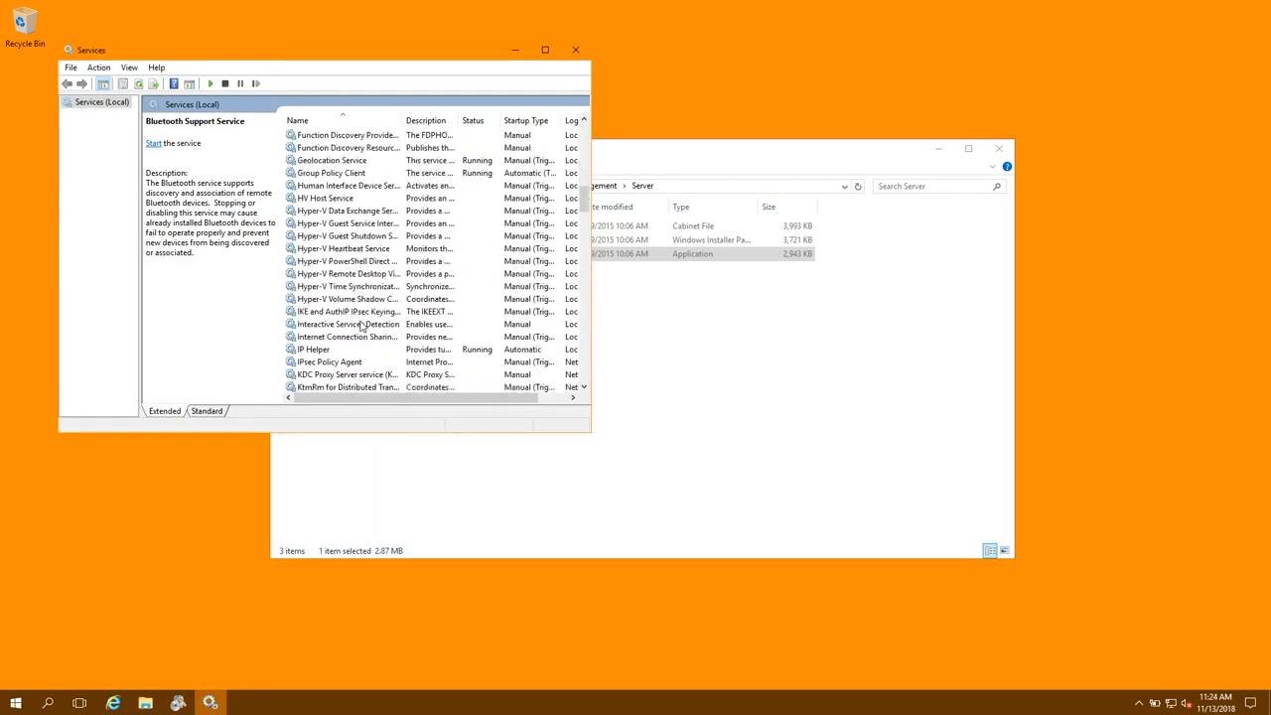
pyautogui.scroll(-8, 362, 327)
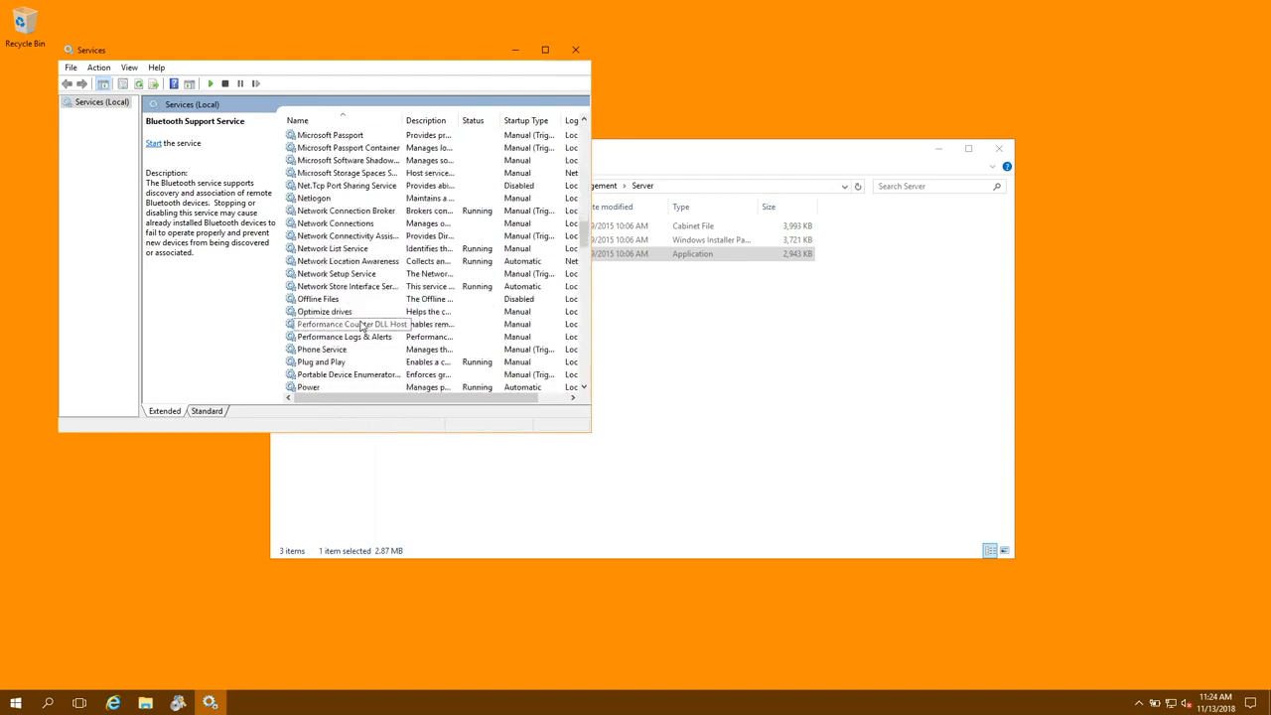
pyautogui.scroll(-3, 362, 328)
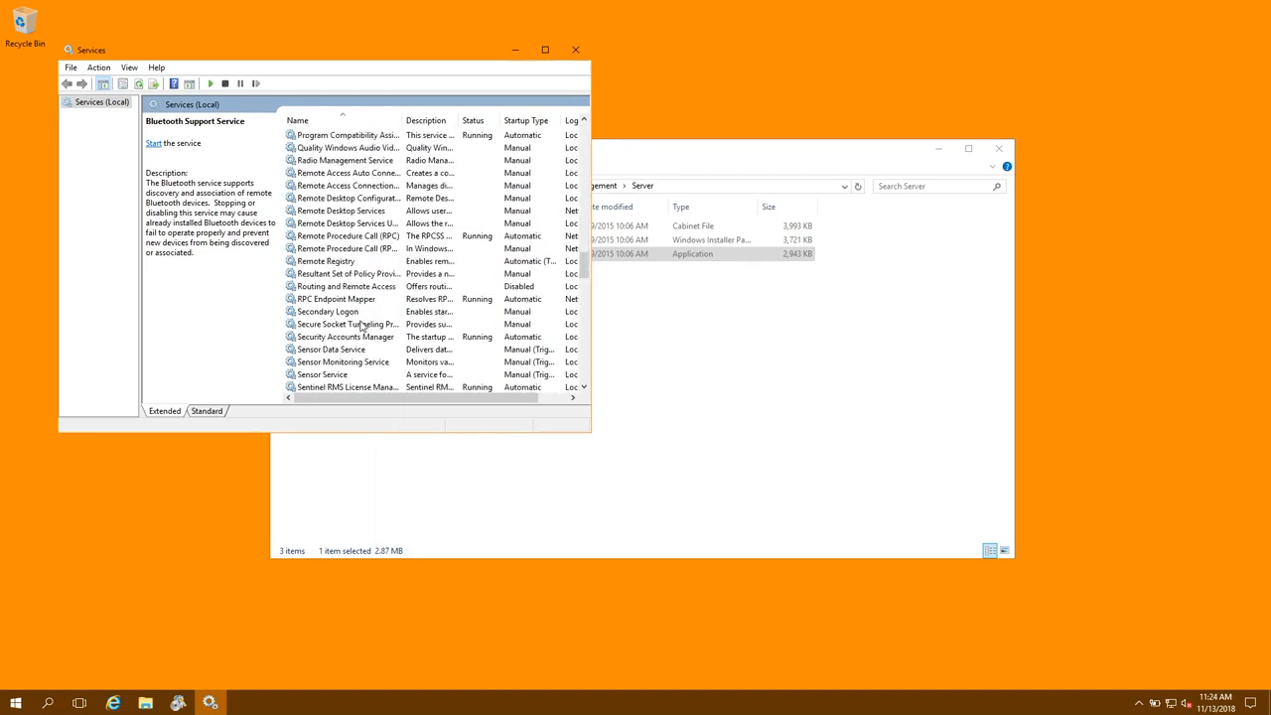
pyautogui.click(346, 347)
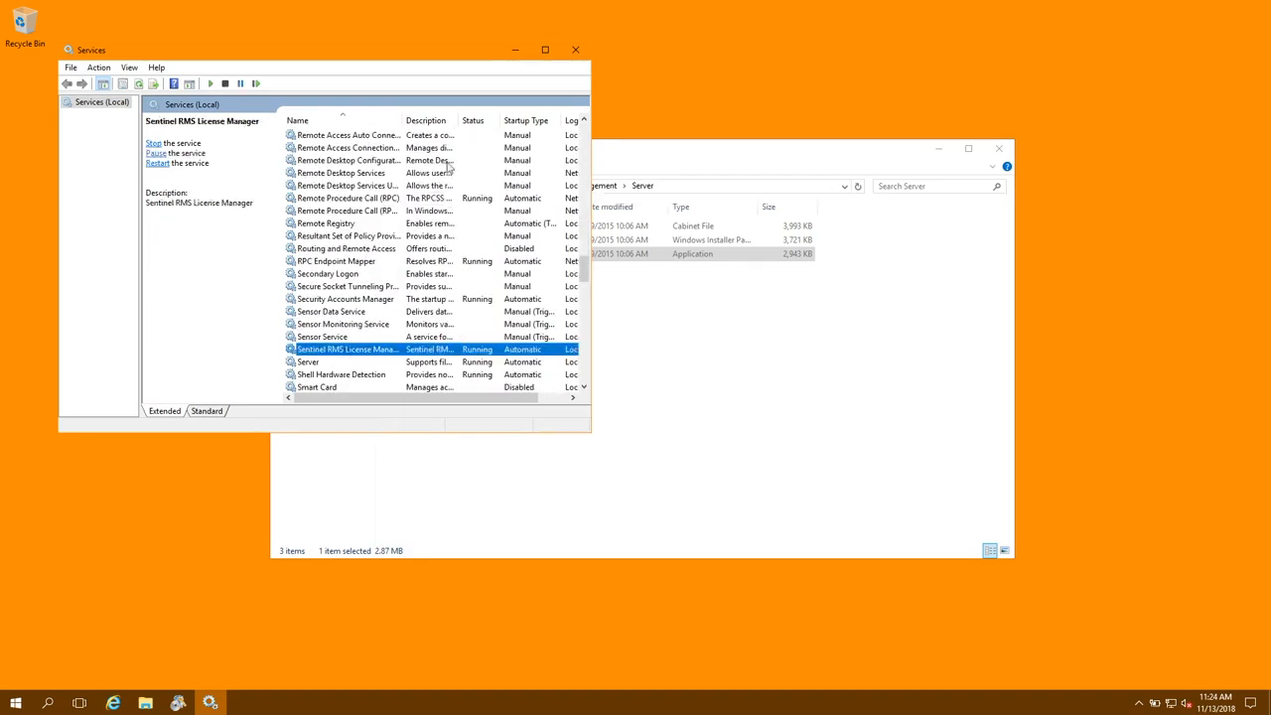
pyautogui.moveTo(398, 120); pyautogui.dragTo(490, 125)
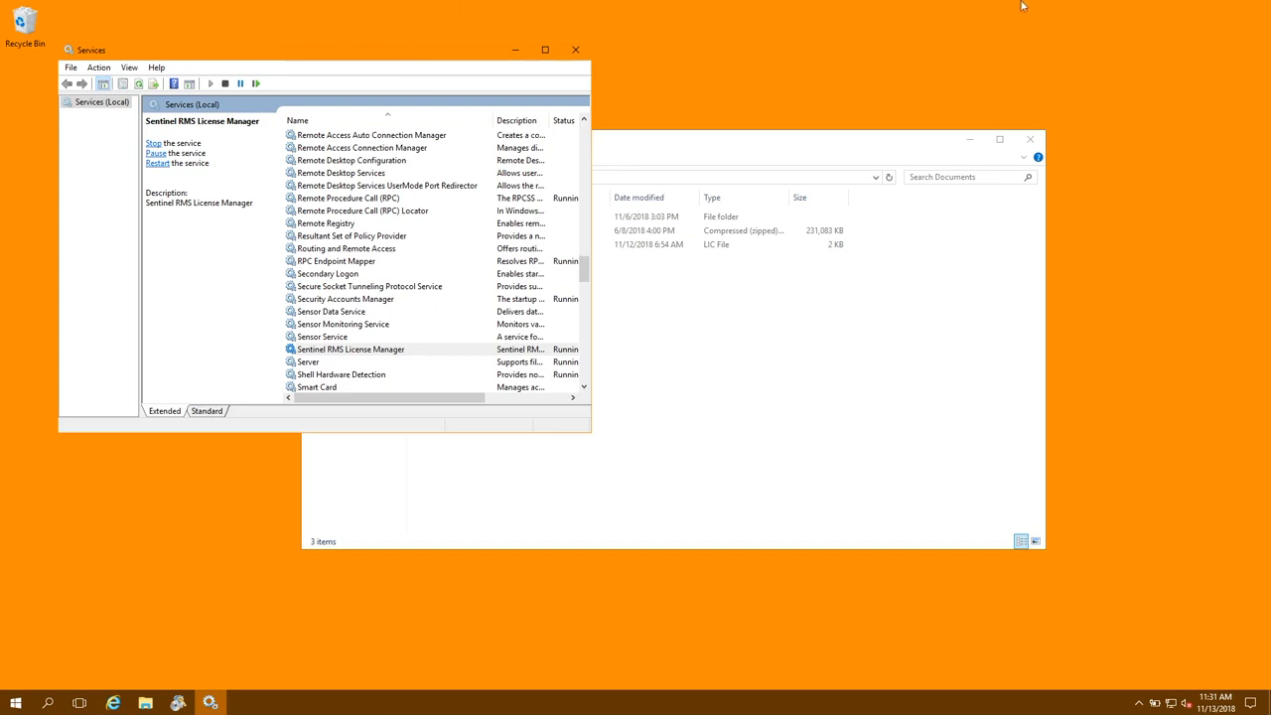
# Step: Copy all files in the Utils folder under Documents, CNSL5ML, Product Access Management
pyautogui.click(693, 288)
pyautogui.click(509, 247)
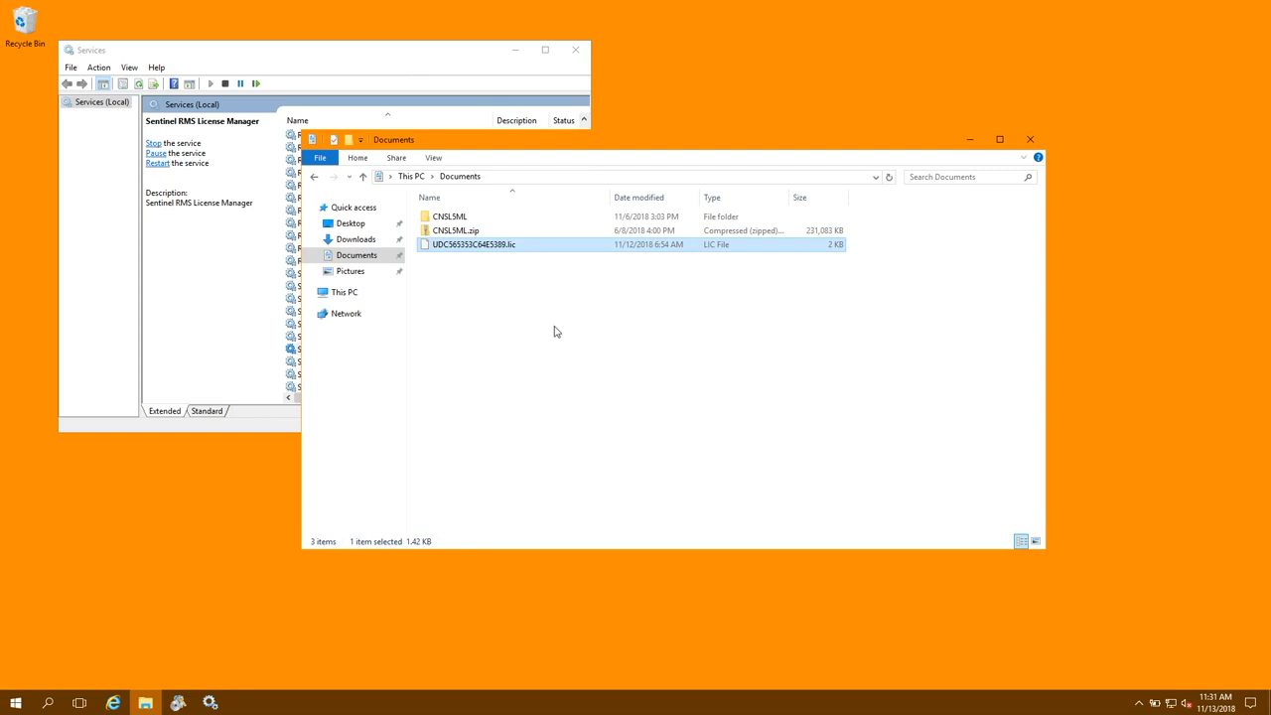
pyautogui.doubleClick(462, 219)
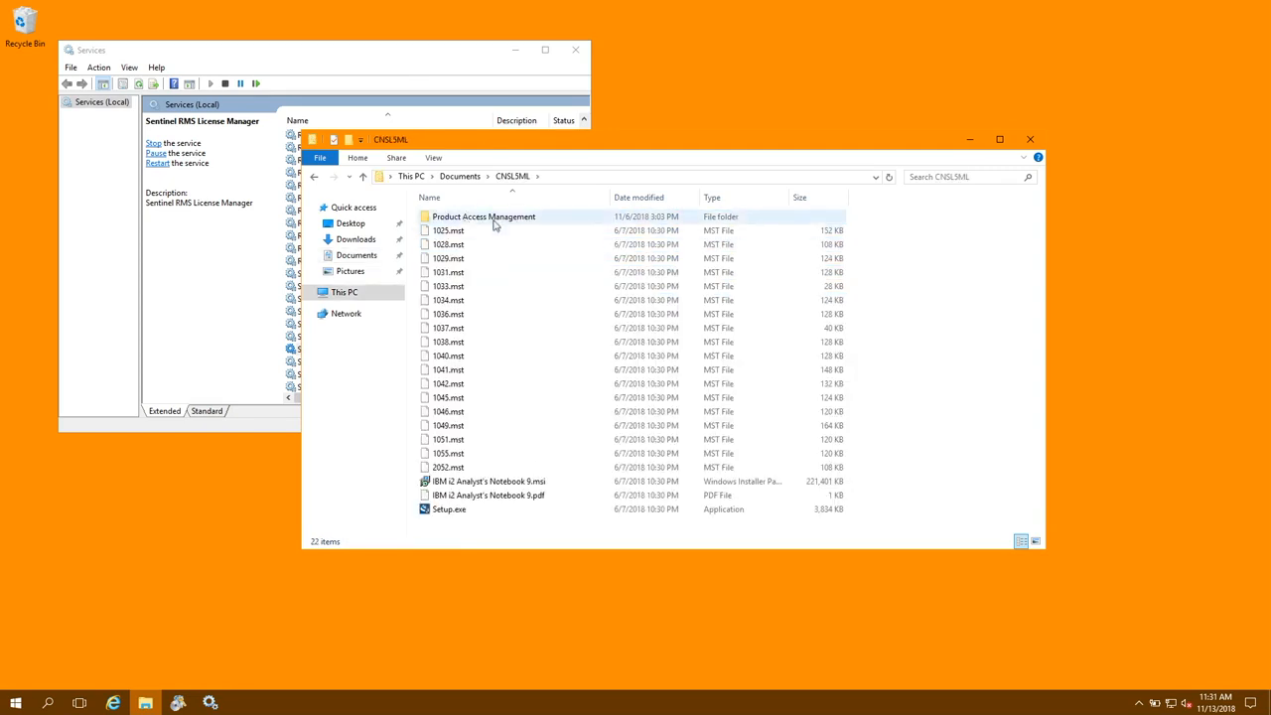
pyautogui.click(495, 223)
pyautogui.doubleClick(494, 222)
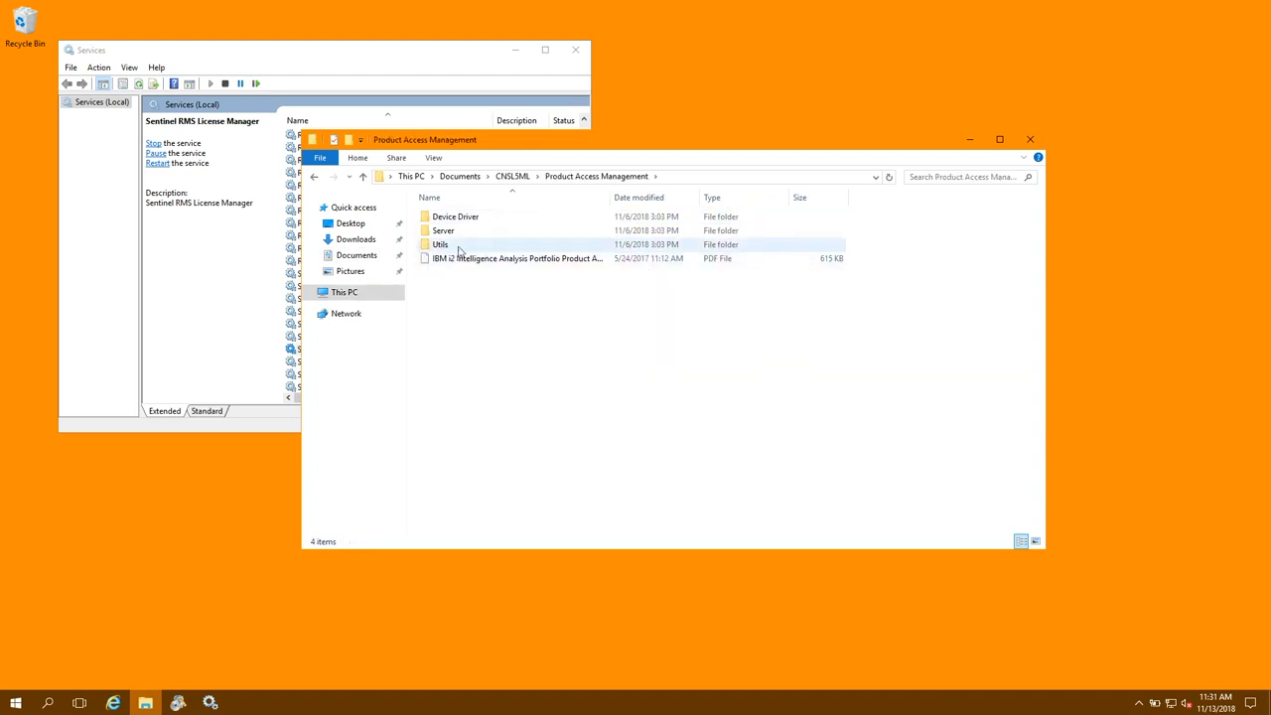
pyautogui.doubleClick(459, 248)
pyautogui.click(518, 260)
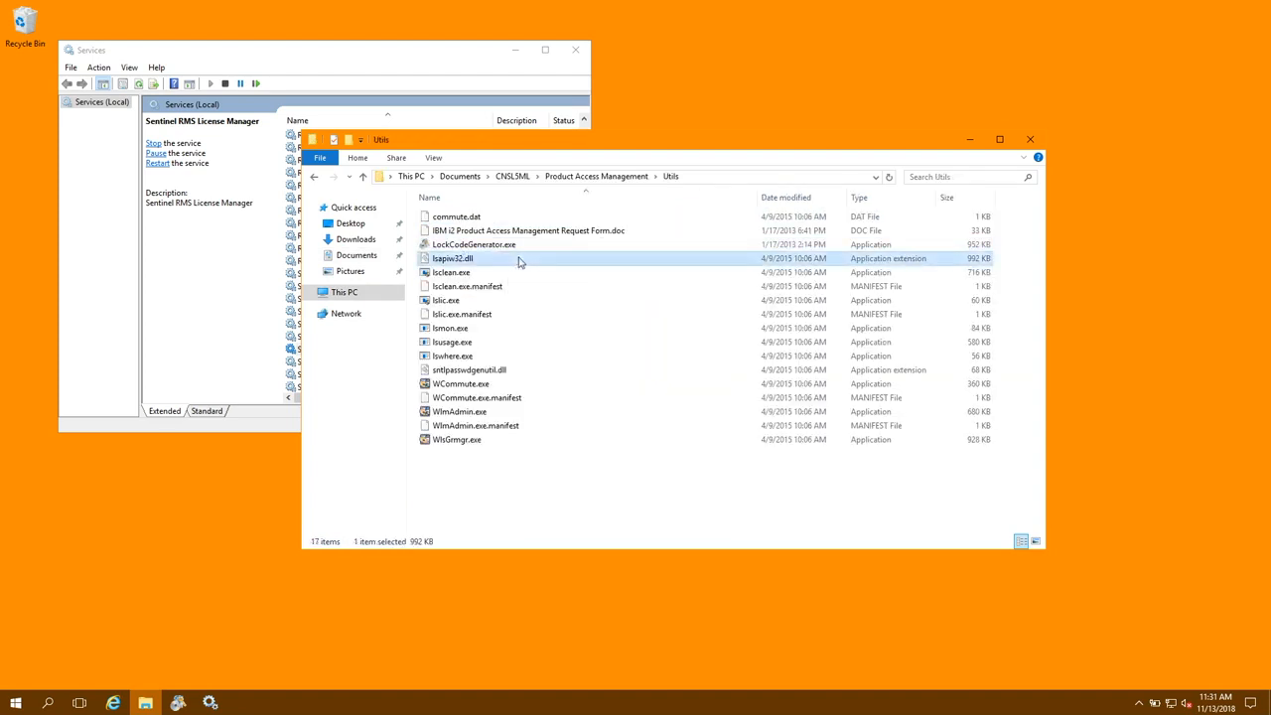
pyautogui.hotkey('ctrl', 'a')
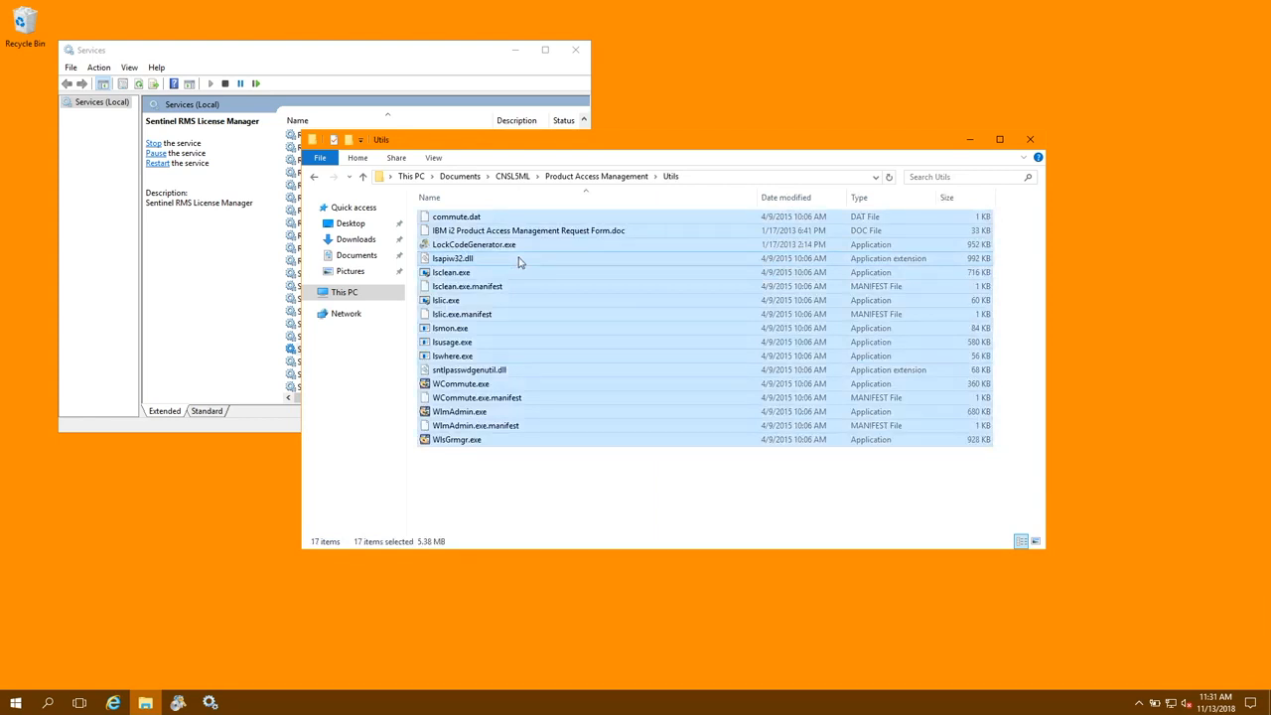
# Step: Go to %ProgramFiles% and create a folder named SafeNet Sentinel there
pyautogui.click(713, 178)
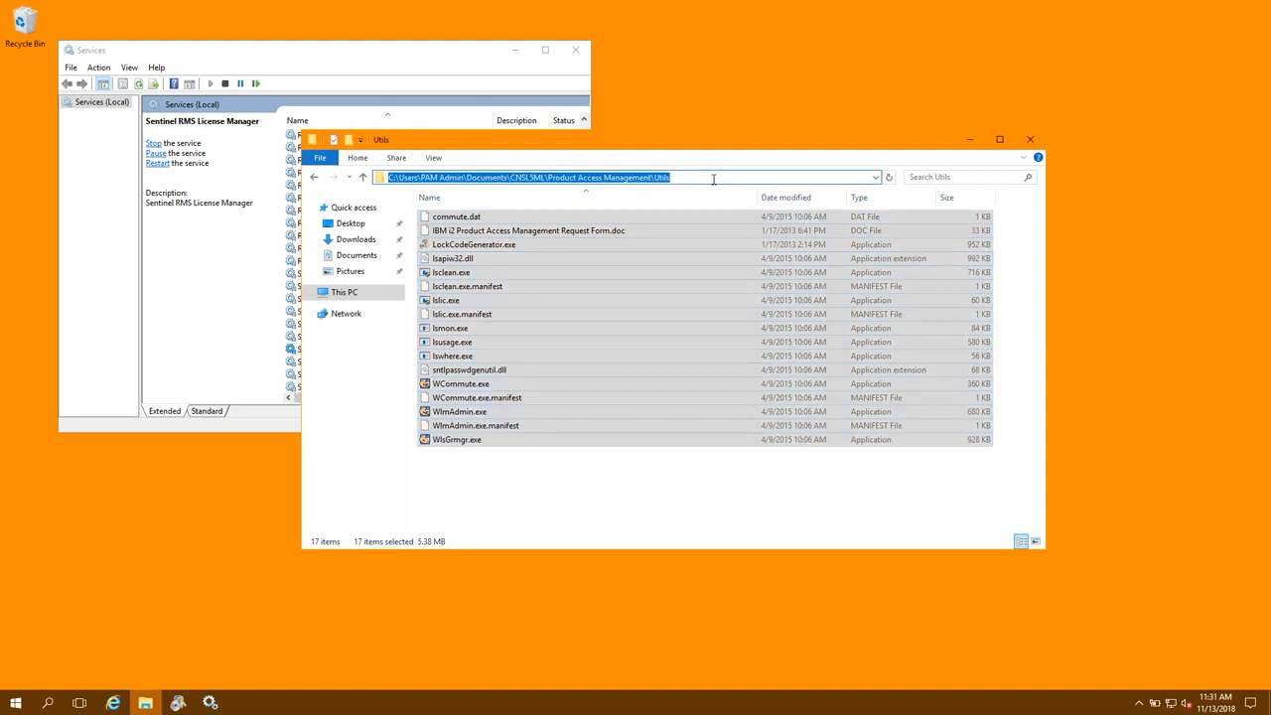
pyautogui.write('%Pr')
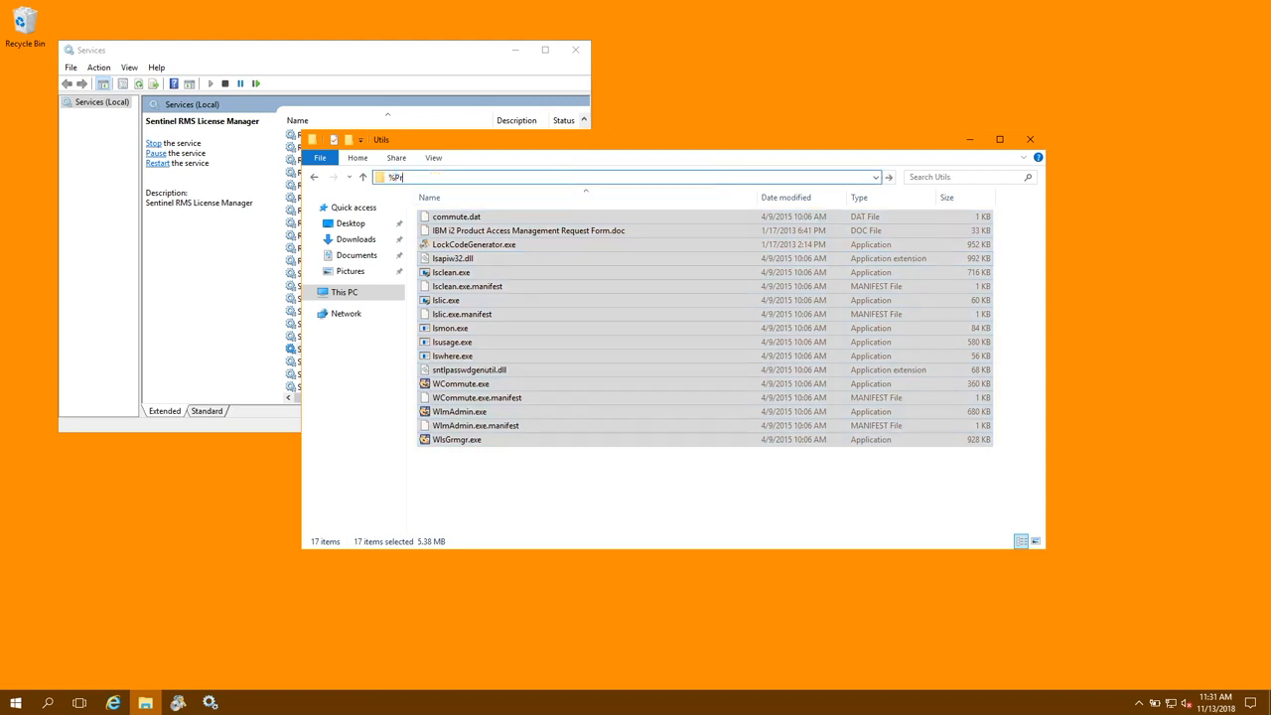
pyautogui.write('ogramFiles%')
pyautogui.press('Return')
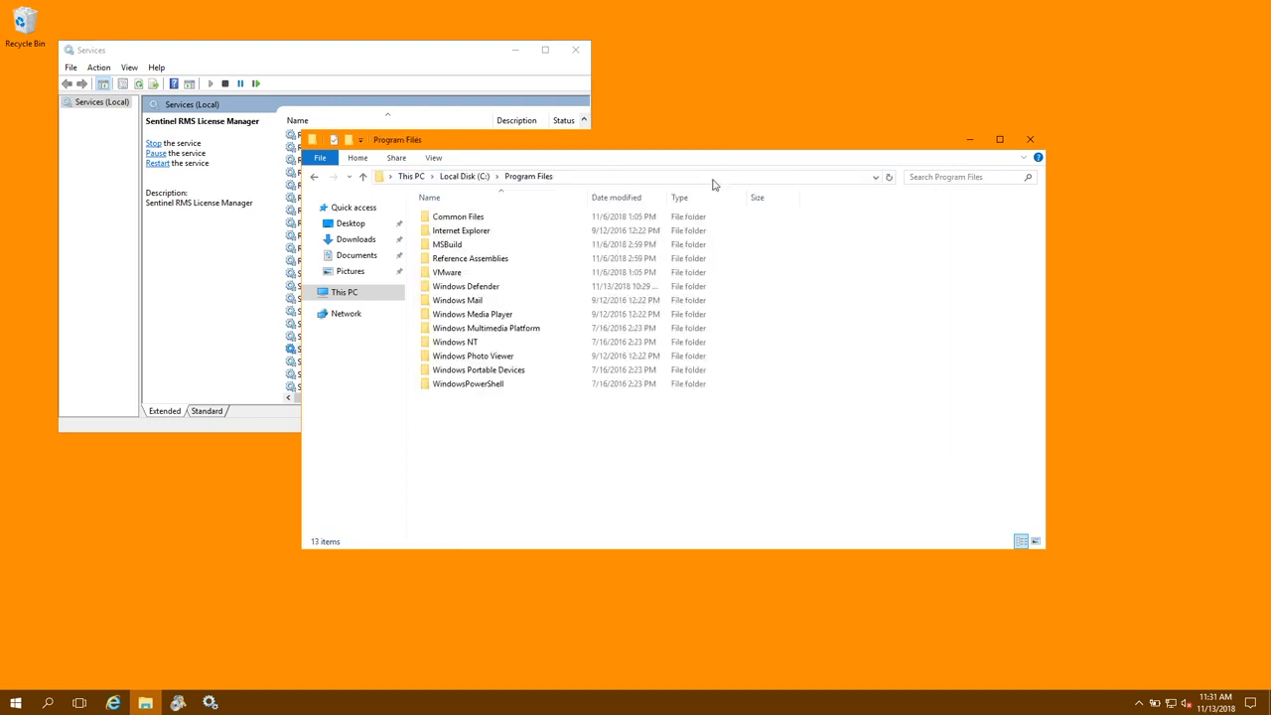
pyautogui.rightClick(505, 429)
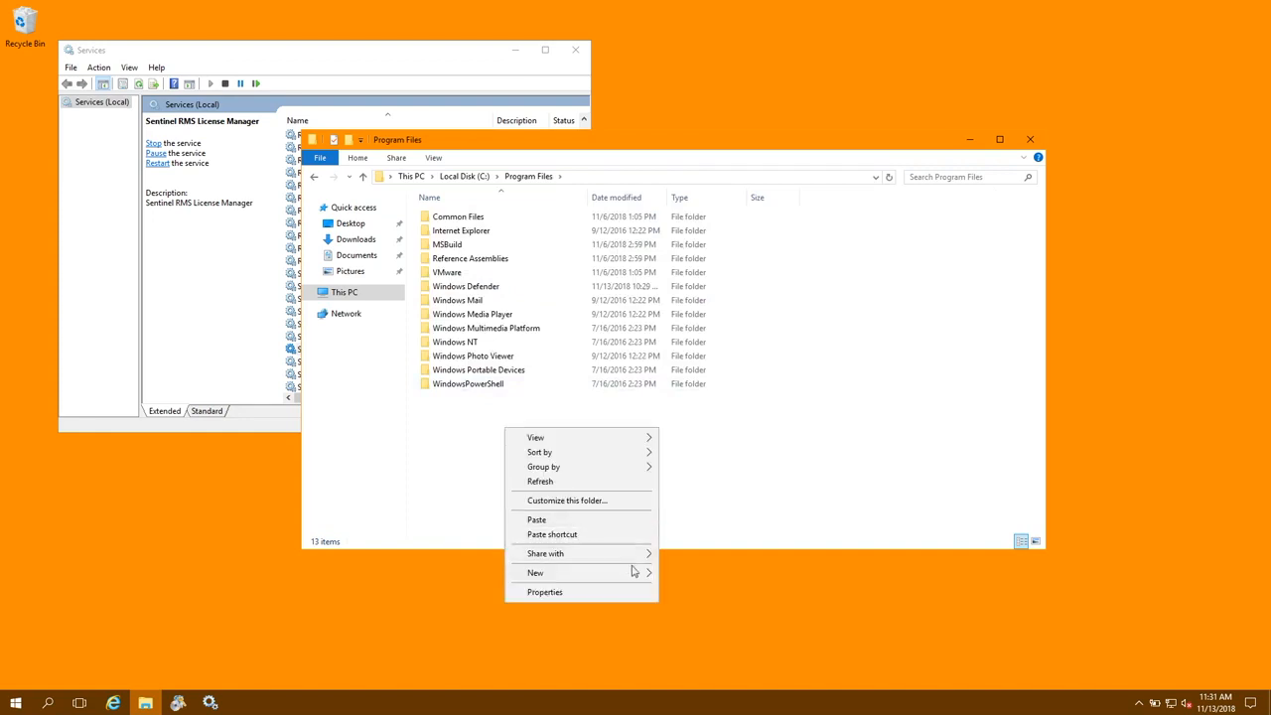
pyautogui.moveTo(646, 572)
pyautogui.click(695, 574)
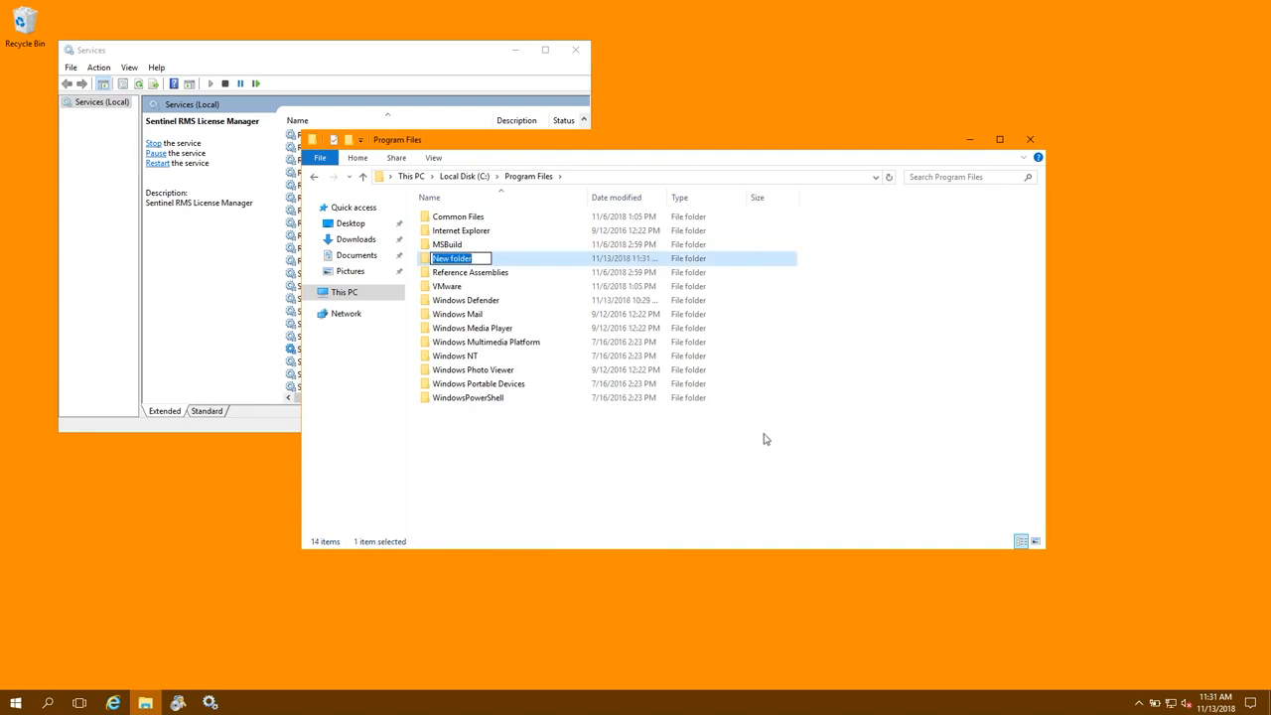
pyautogui.write('SafeNet Sentinel')
pyautogui.press('Return')
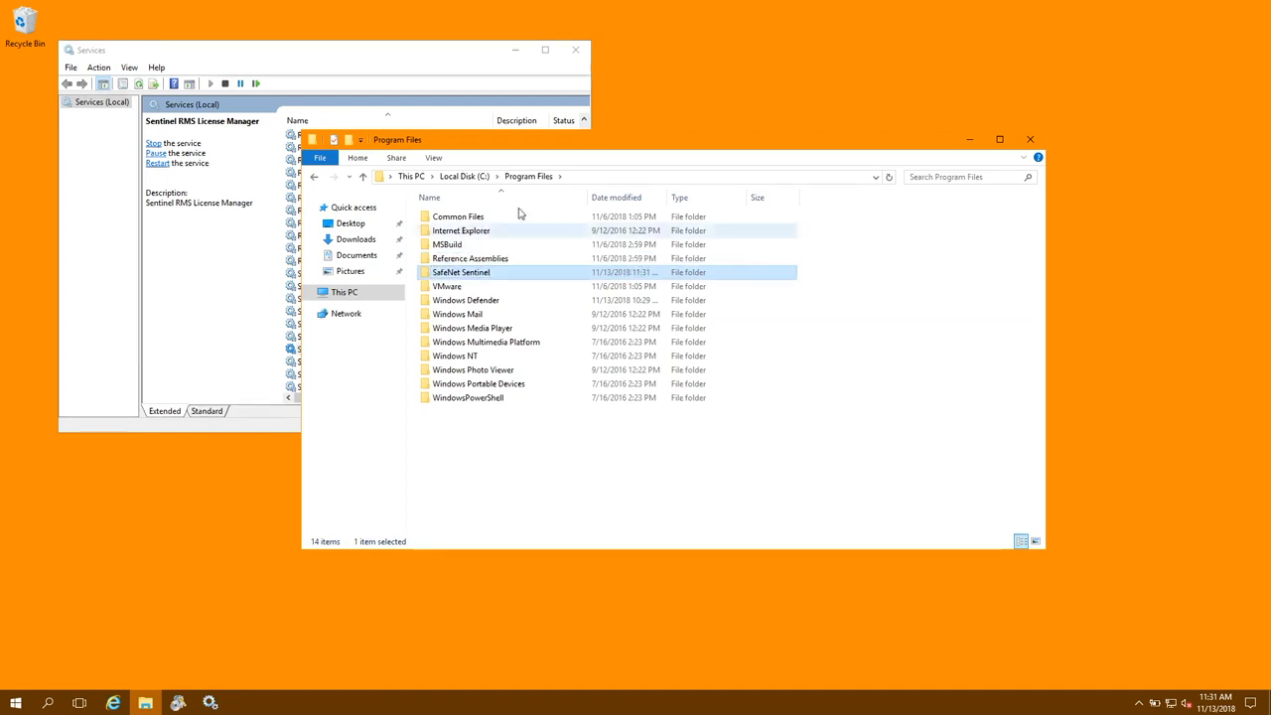
# Step: Create a folder named Administration Tools inside SafeNet Sentinel and open it
pyautogui.doubleClick(462, 276)
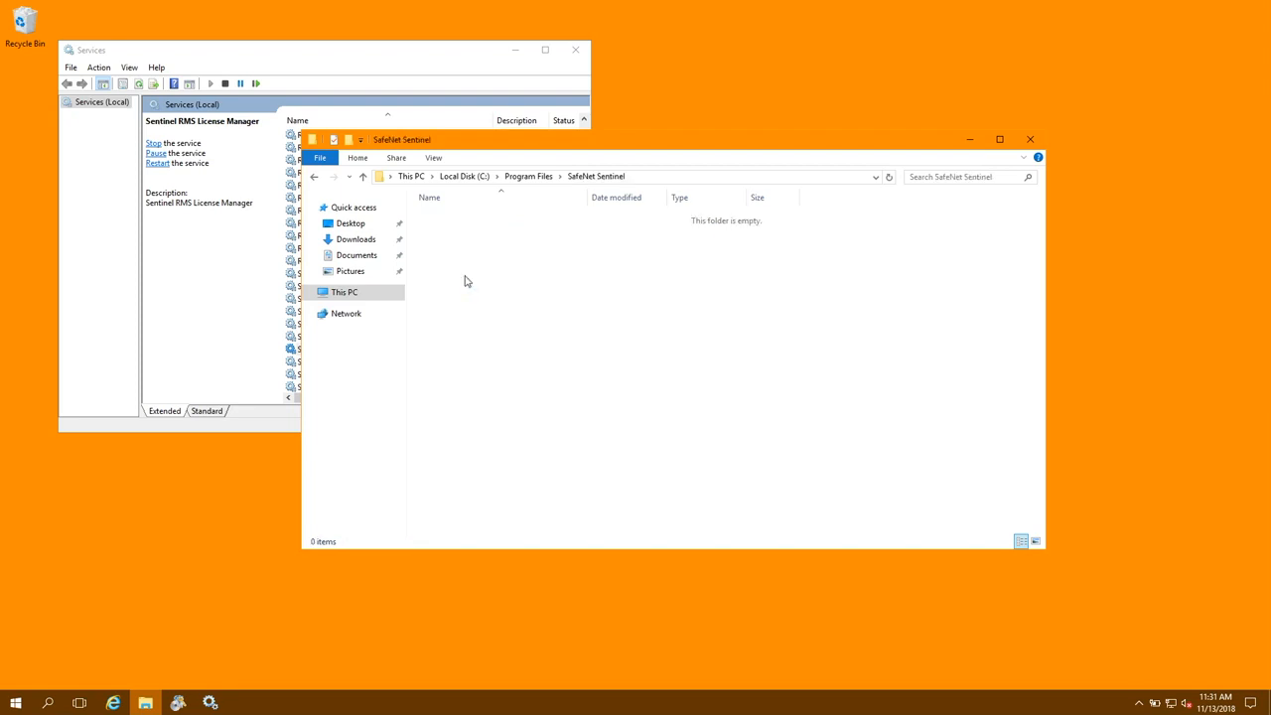
pyautogui.rightClick(520, 342)
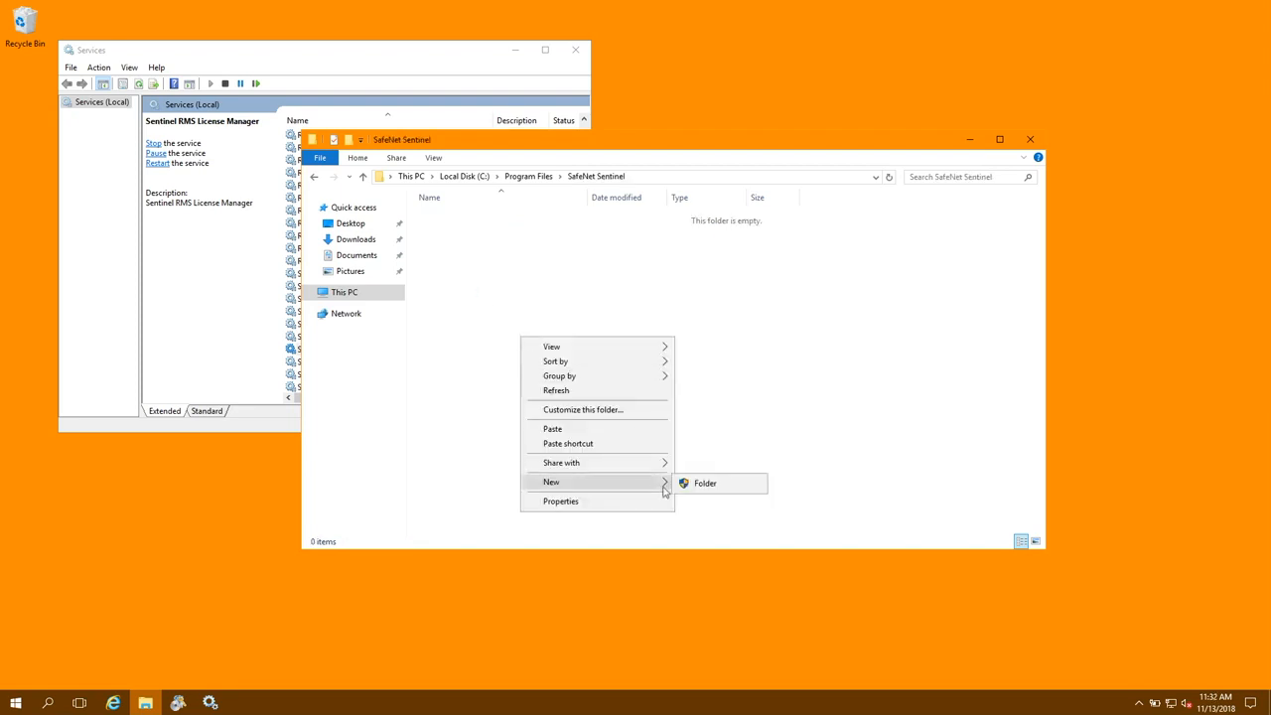
pyautogui.click(695, 492)
pyautogui.write('Administ')
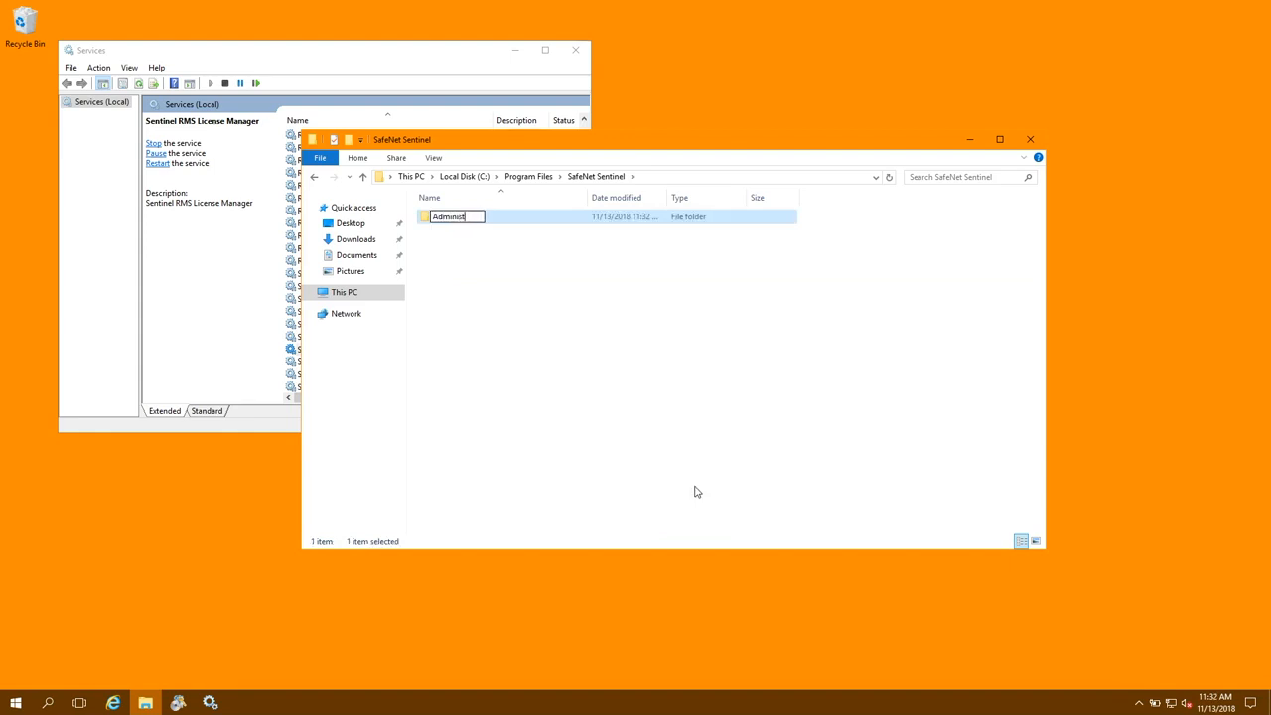
pyautogui.write('ration Tools')
pyautogui.press('Return')
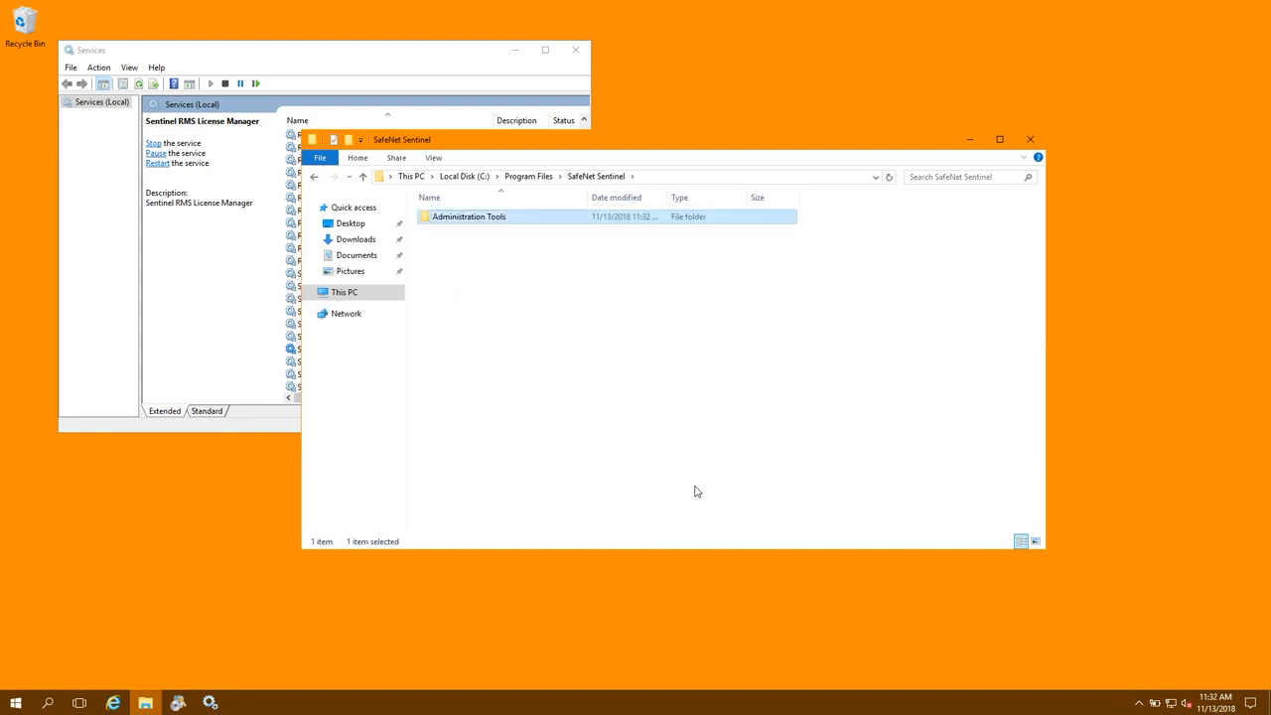
pyautogui.press('Return')
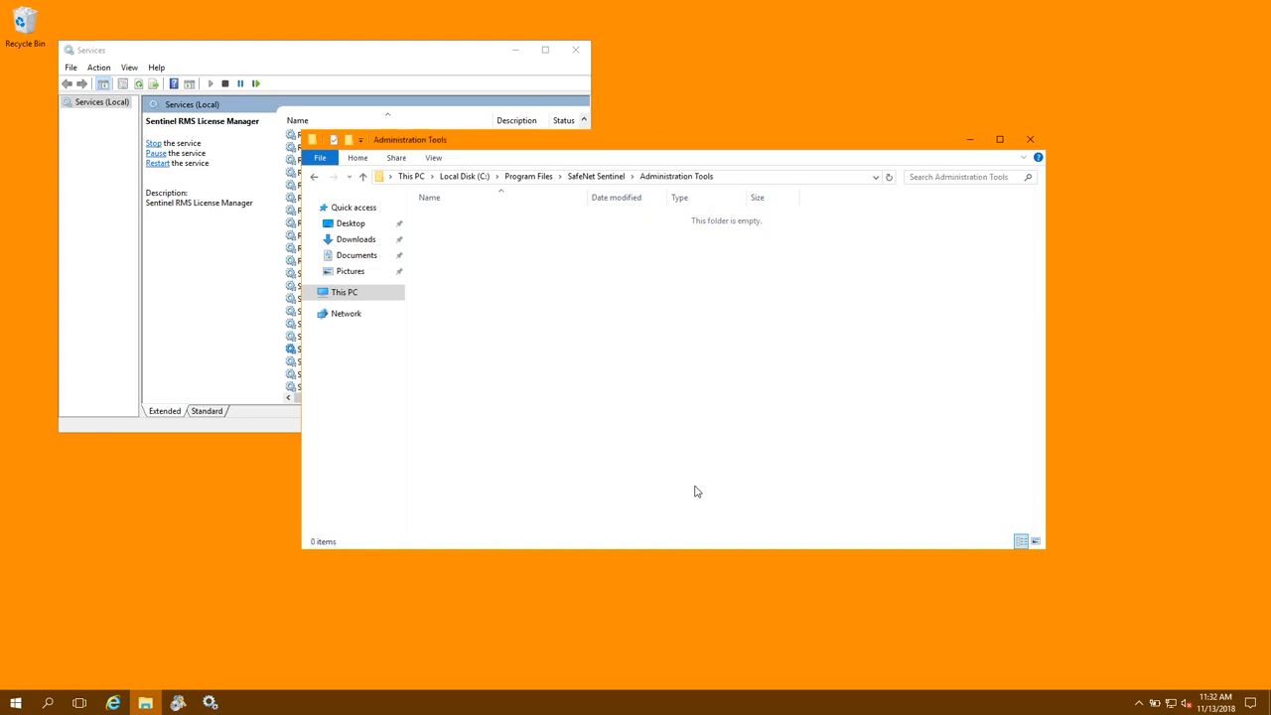
# Step: Paste the copied utility files into the Administration Tools folder, granting administrator permission for all items
pyautogui.hotkey('ctrl', 'v')
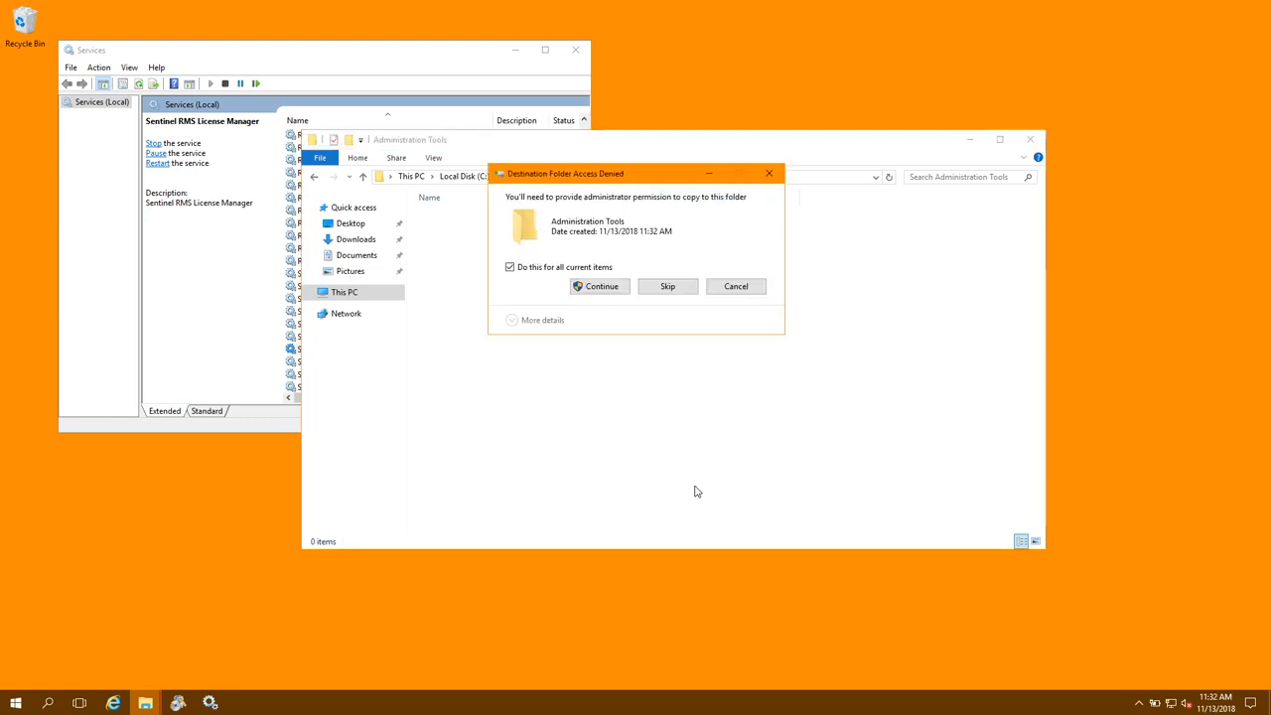
pyautogui.click(596, 287)
pyautogui.click(846, 361)
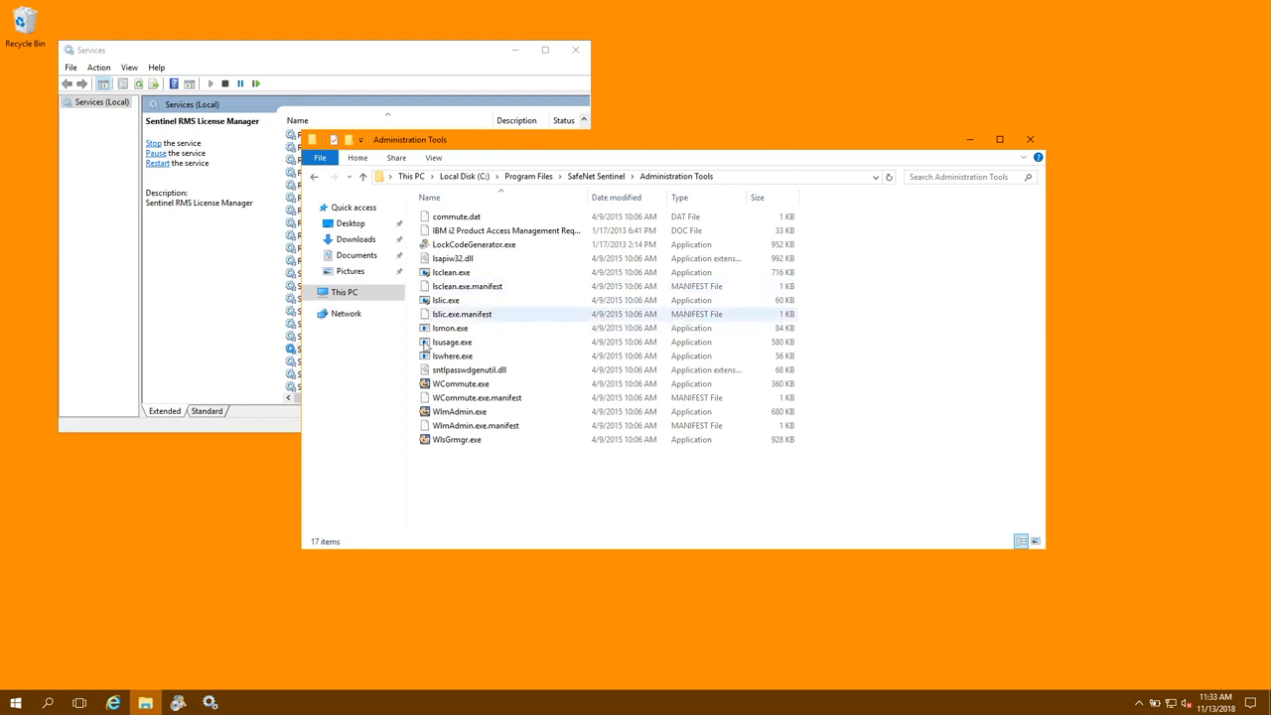
# Step: Run WlmAdmin.exe as administrator, select the license server under Subnet Servers, and widen the tree pane to show its full name
pyautogui.doubleClick(471, 412)
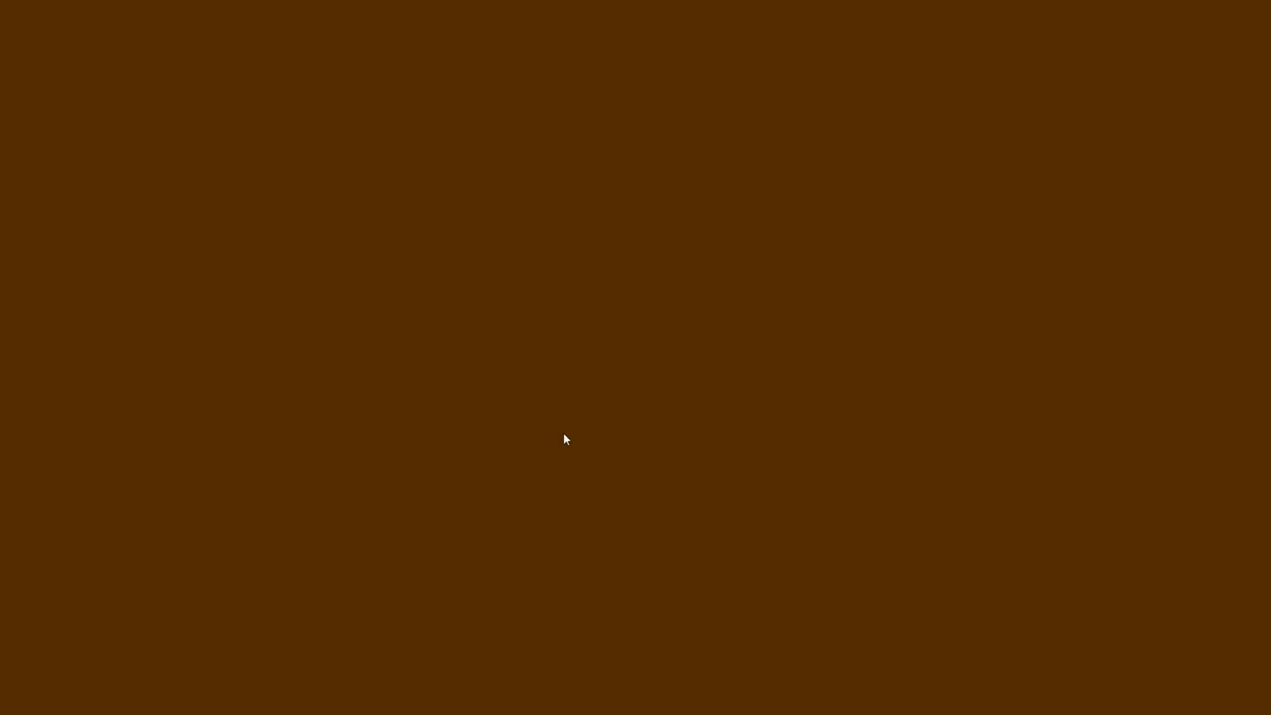
pyautogui.click(570, 446)
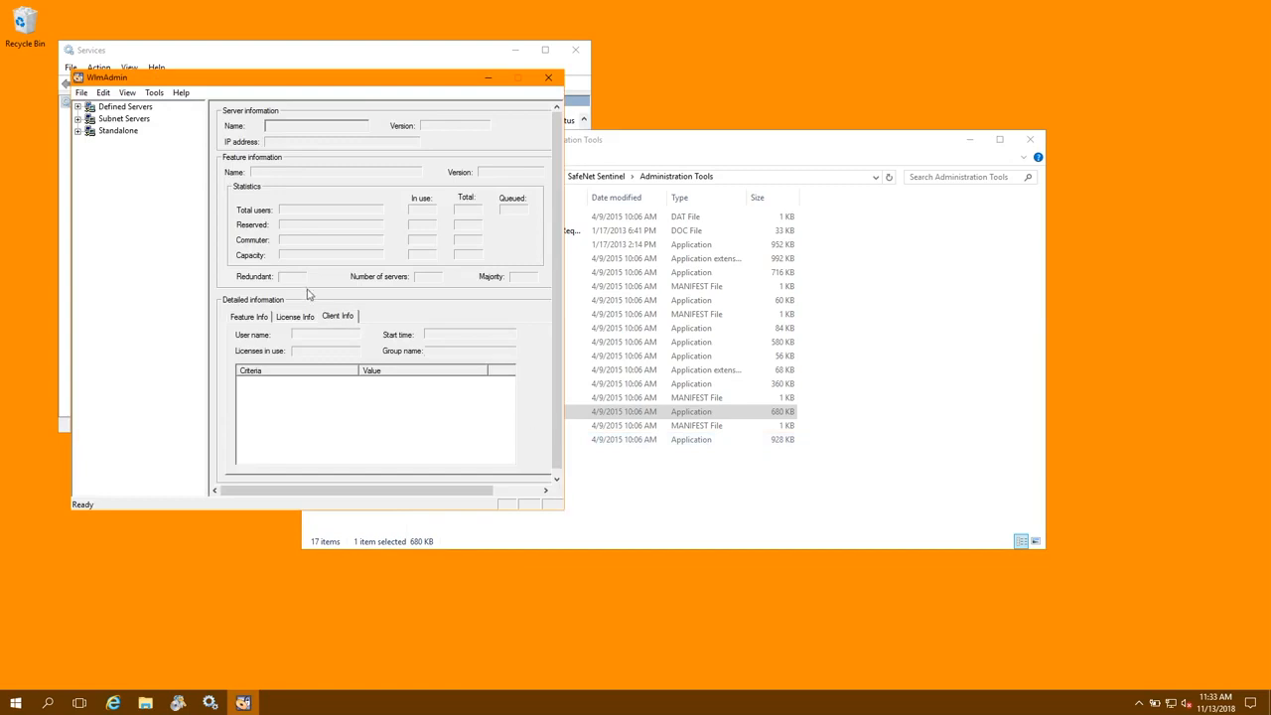
pyautogui.click(80, 119)
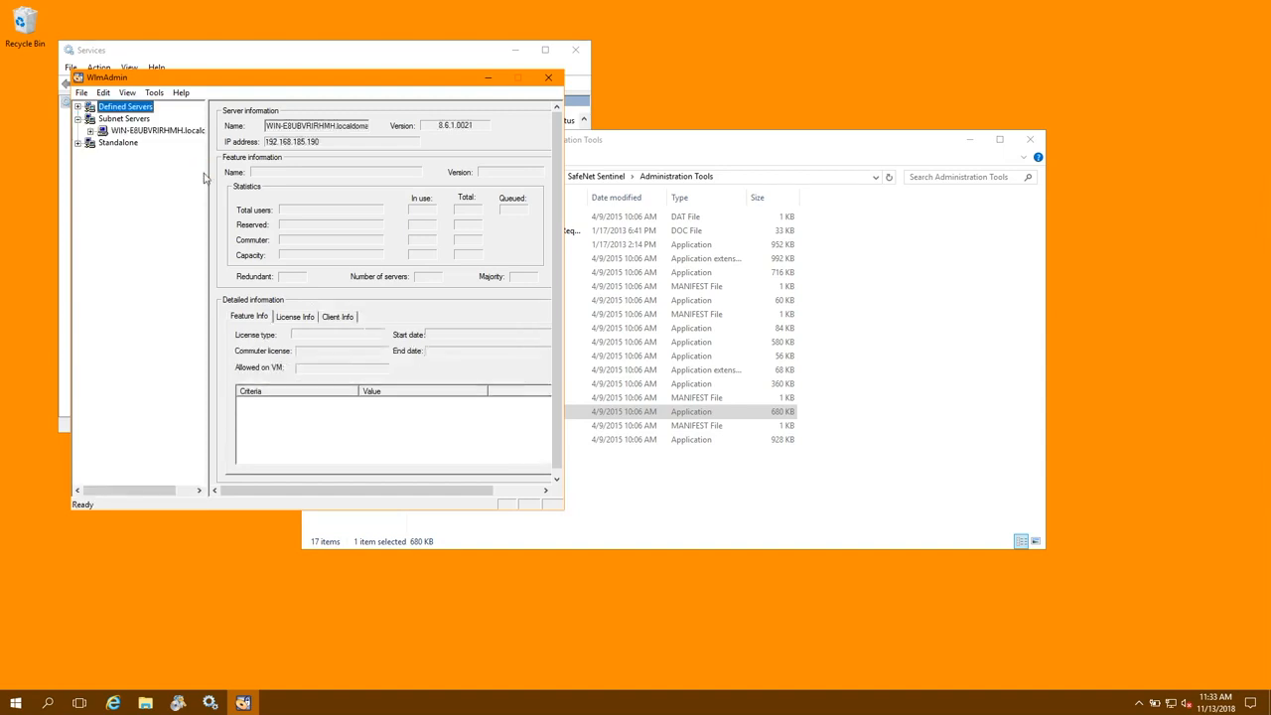
pyautogui.click(140, 135)
pyautogui.moveTo(211, 133); pyautogui.dragTo(236, 132)
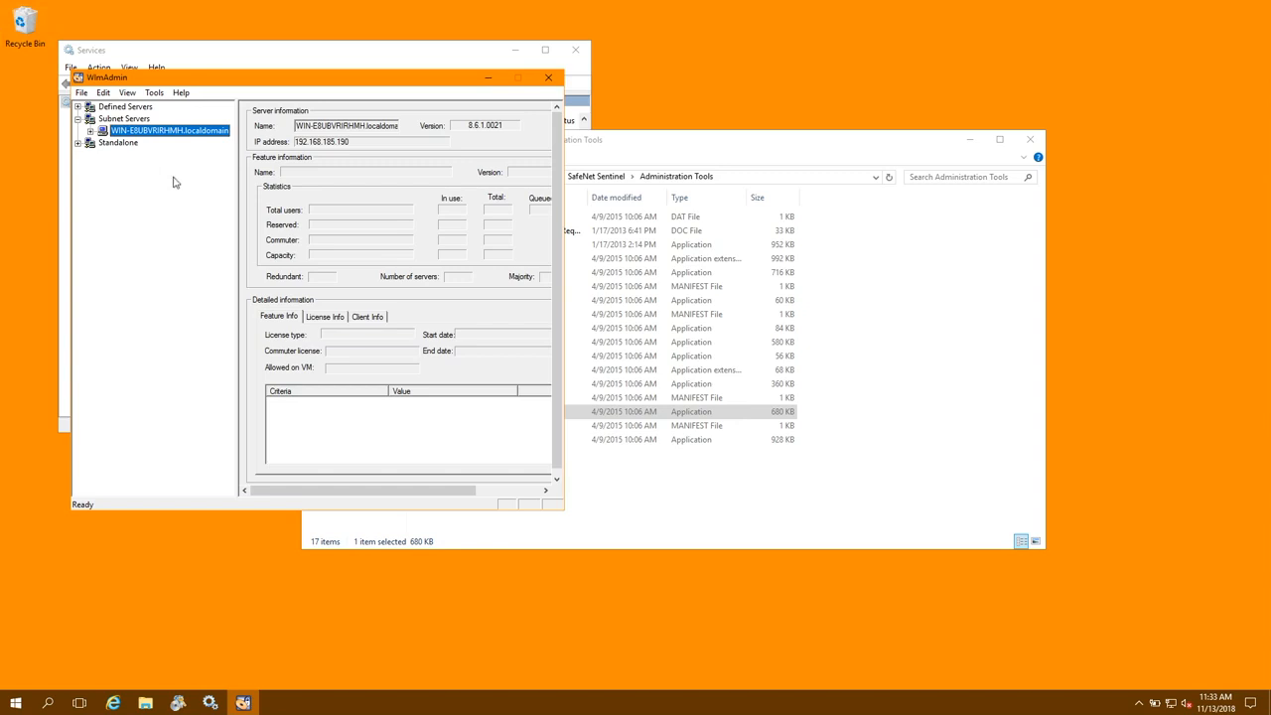
# Step: Add features to the selected license server and its file from UDC565353C64E5389.lic in the PAM Admin user's Documents folder
pyautogui.rightClick(184, 137)
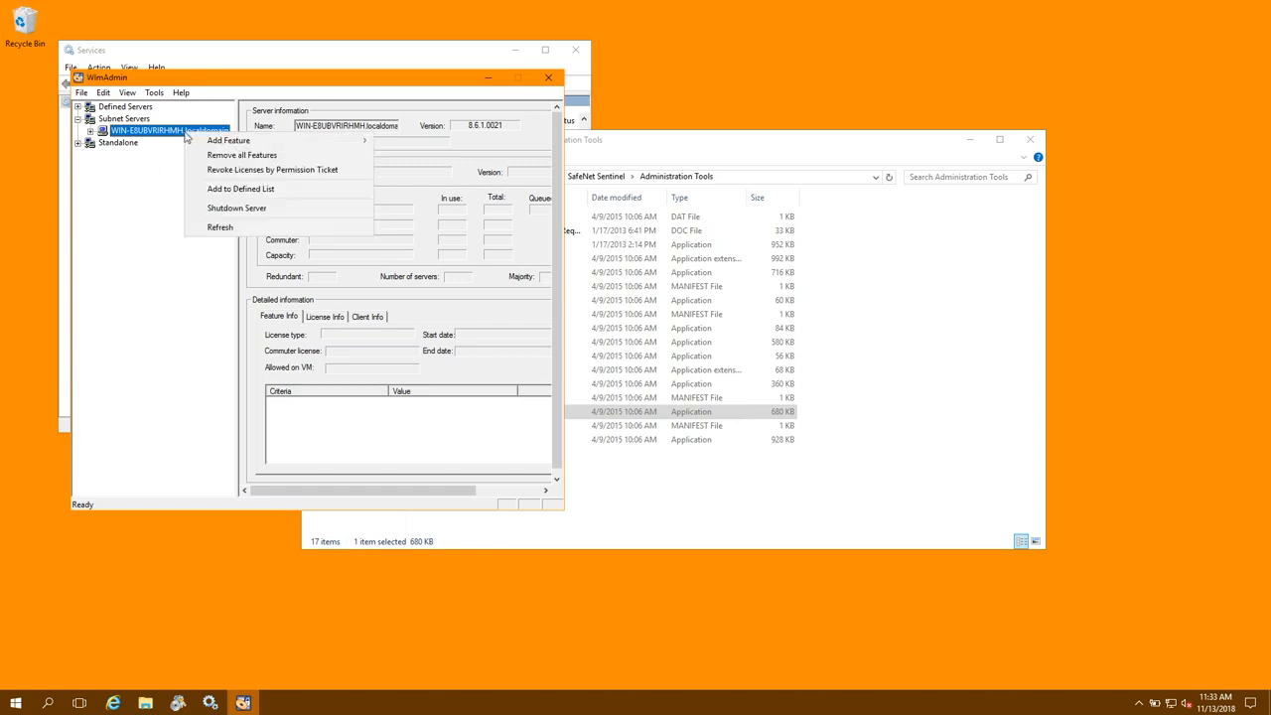
pyautogui.moveTo(248, 146)
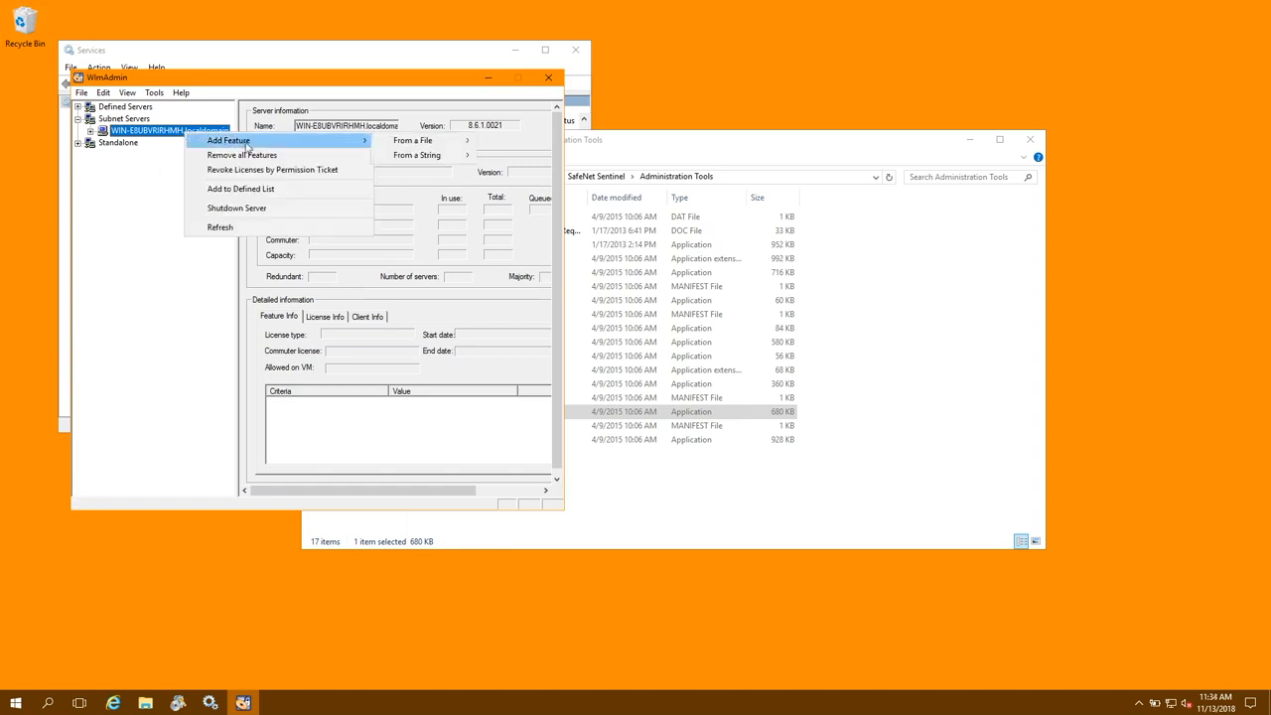
pyautogui.moveTo(418, 145)
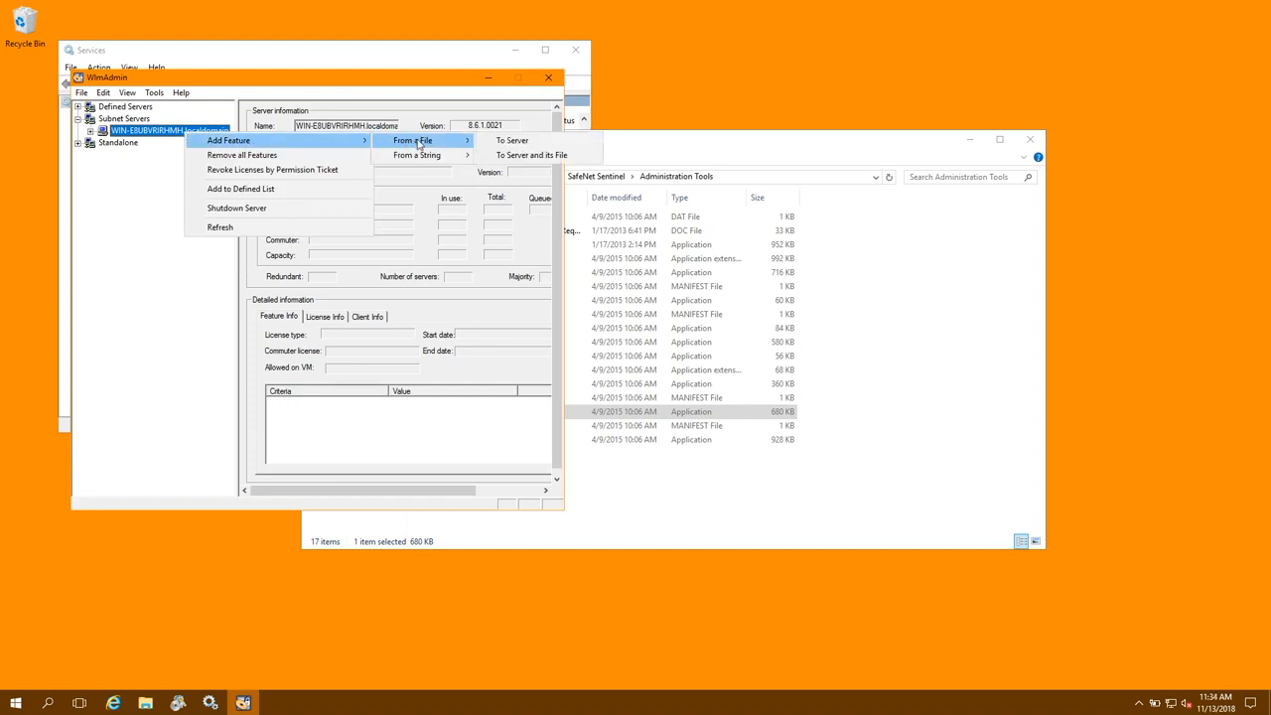
pyautogui.click(541, 159)
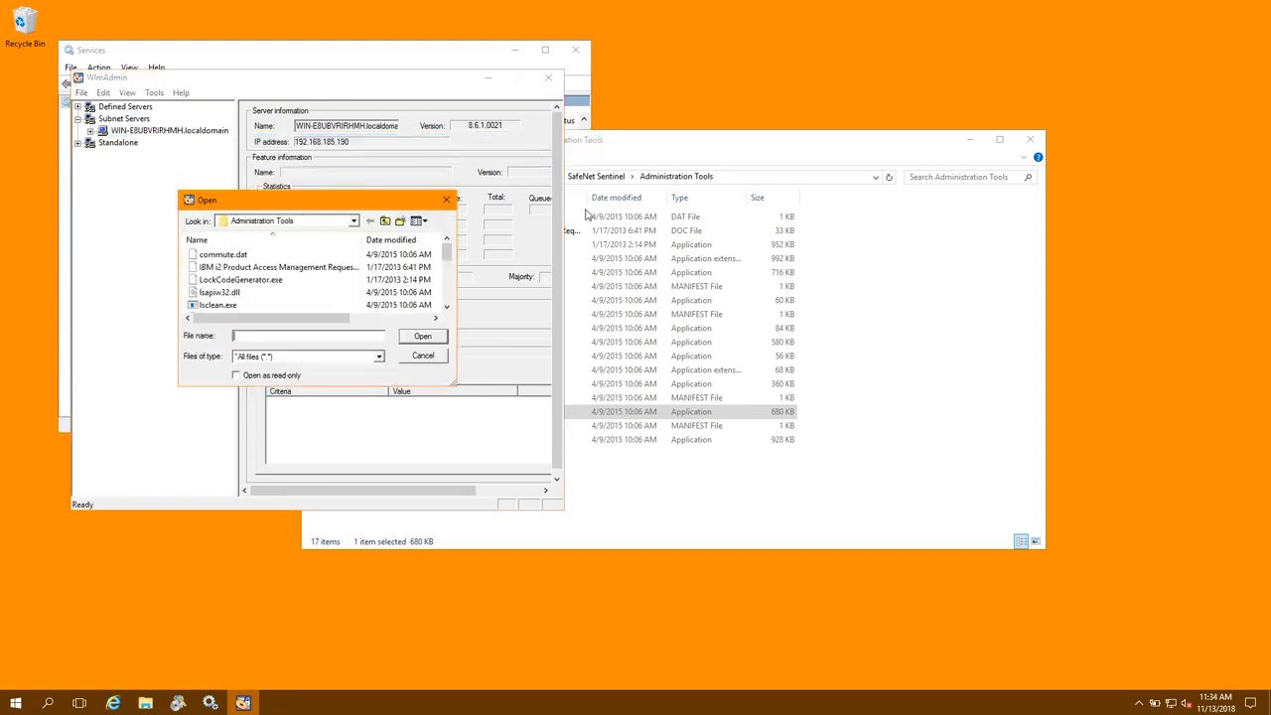
pyautogui.click(385, 221)
pyautogui.click(386, 222)
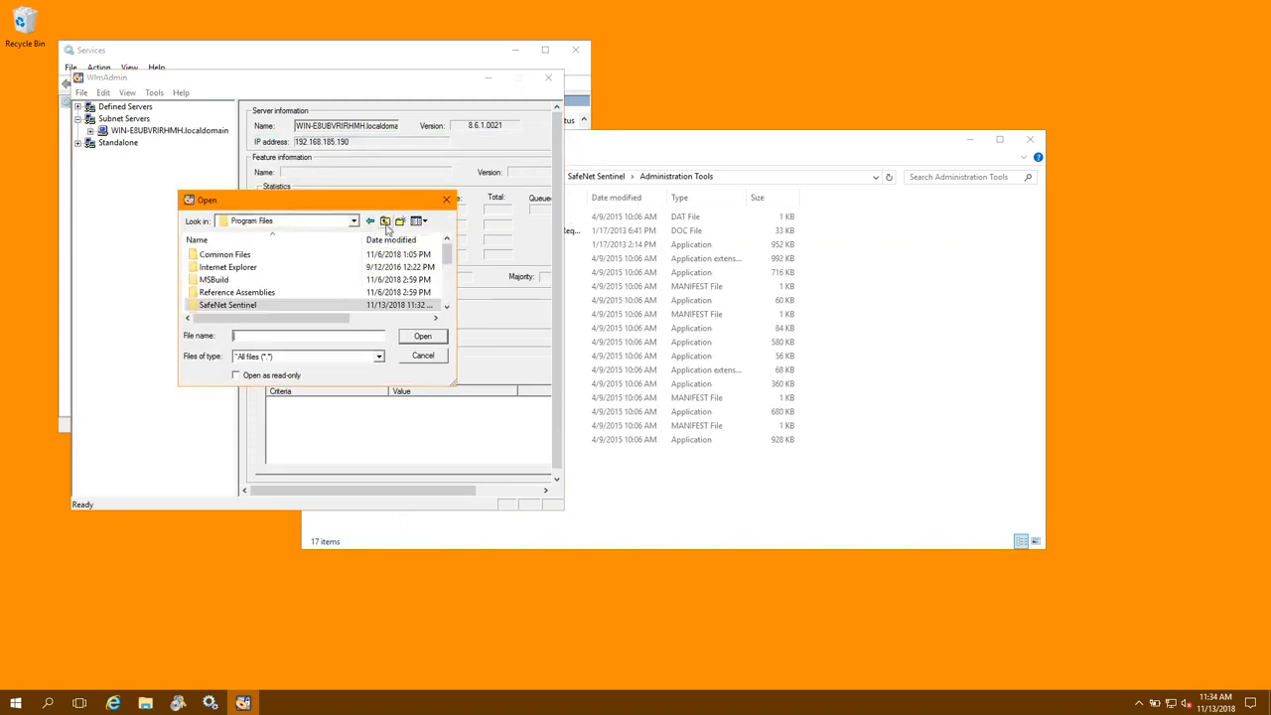
pyautogui.click(385, 221)
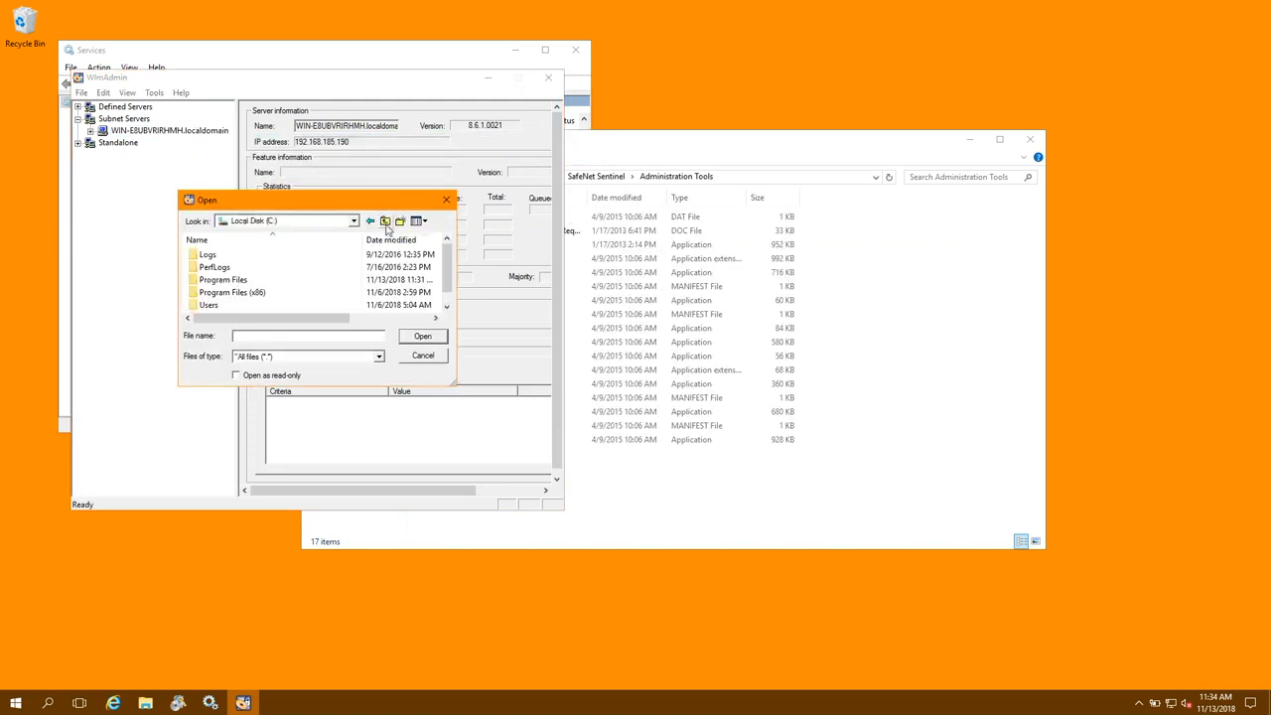
pyautogui.doubleClick(229, 305)
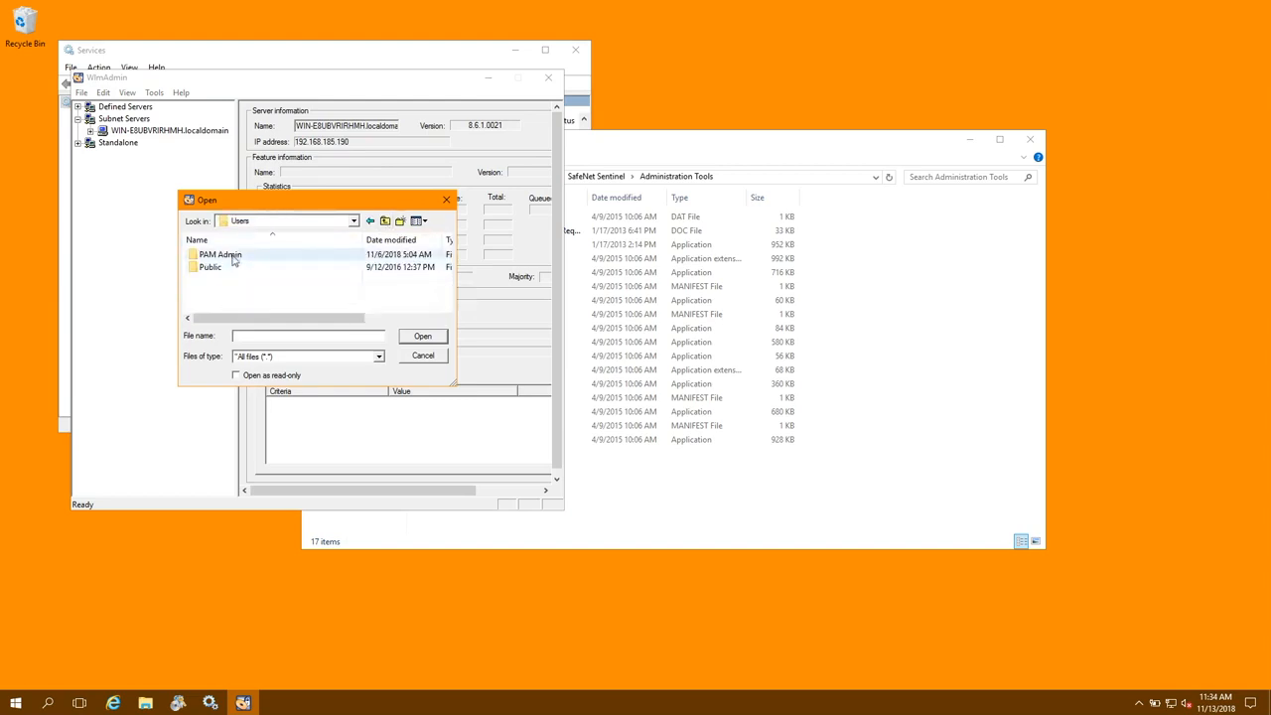
pyautogui.doubleClick(229, 256)
pyautogui.doubleClick(226, 281)
pyautogui.click(253, 293)
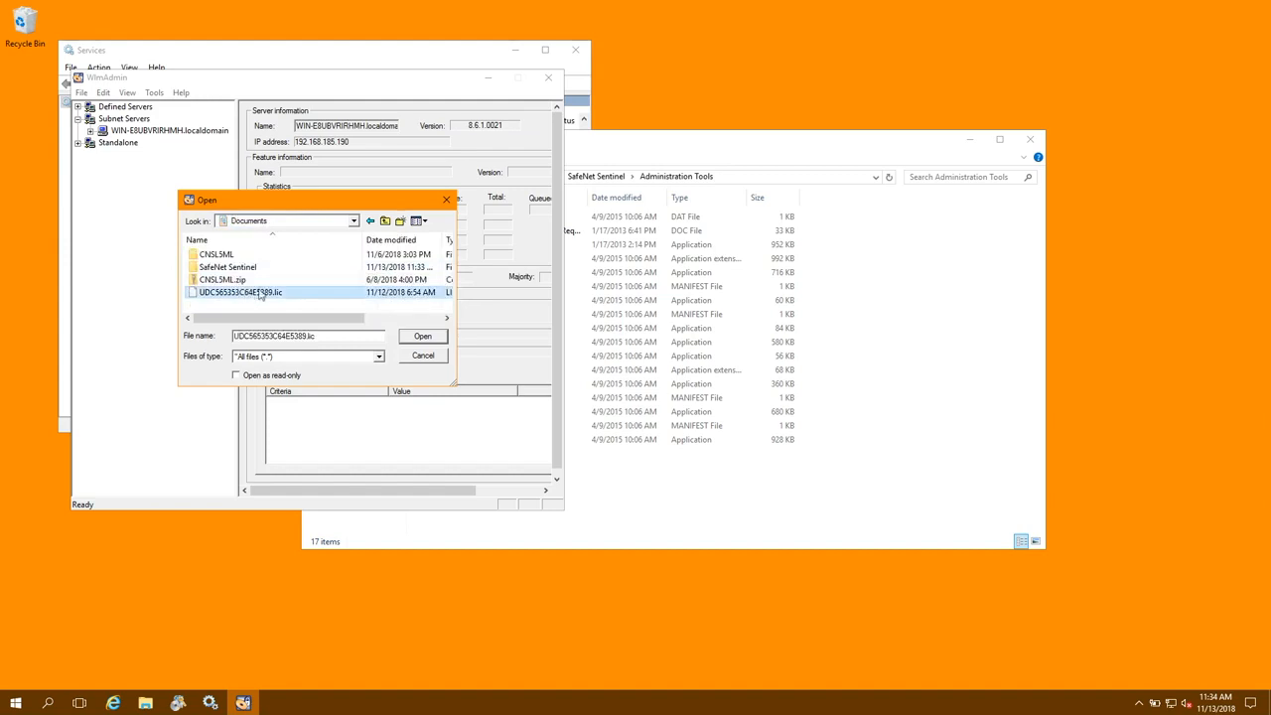
pyautogui.click(423, 337)
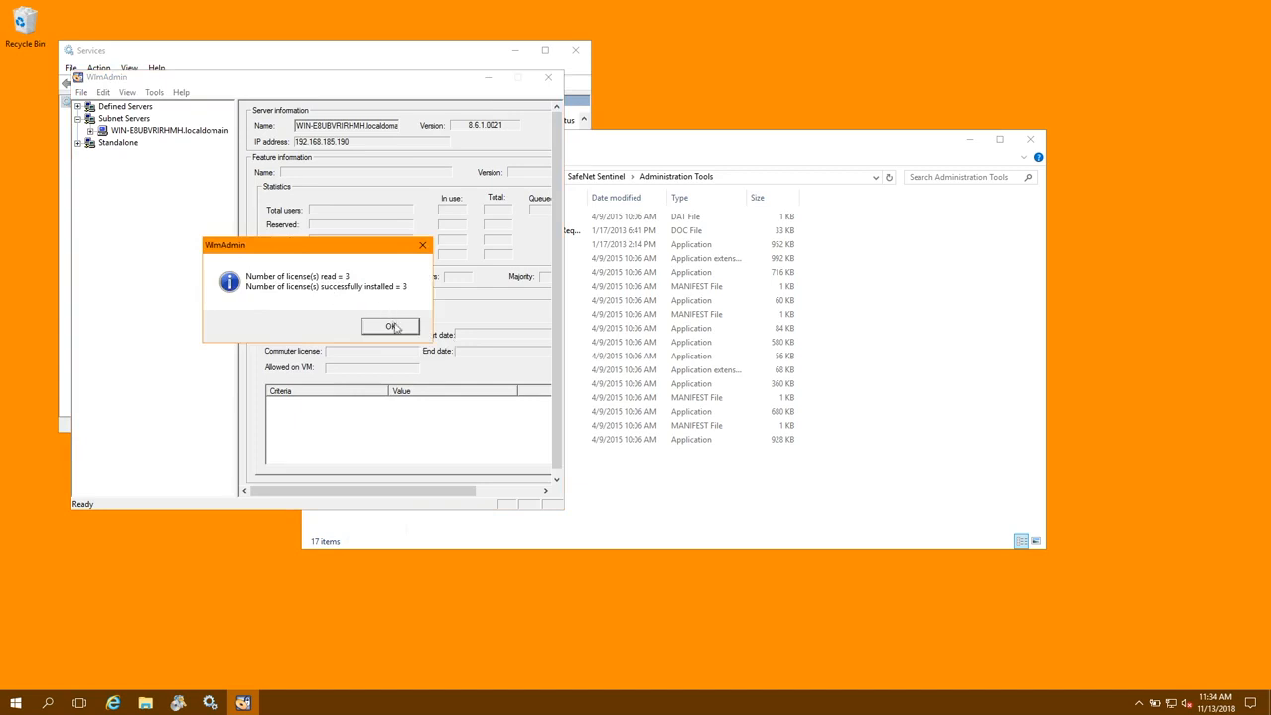
pyautogui.click(394, 326)
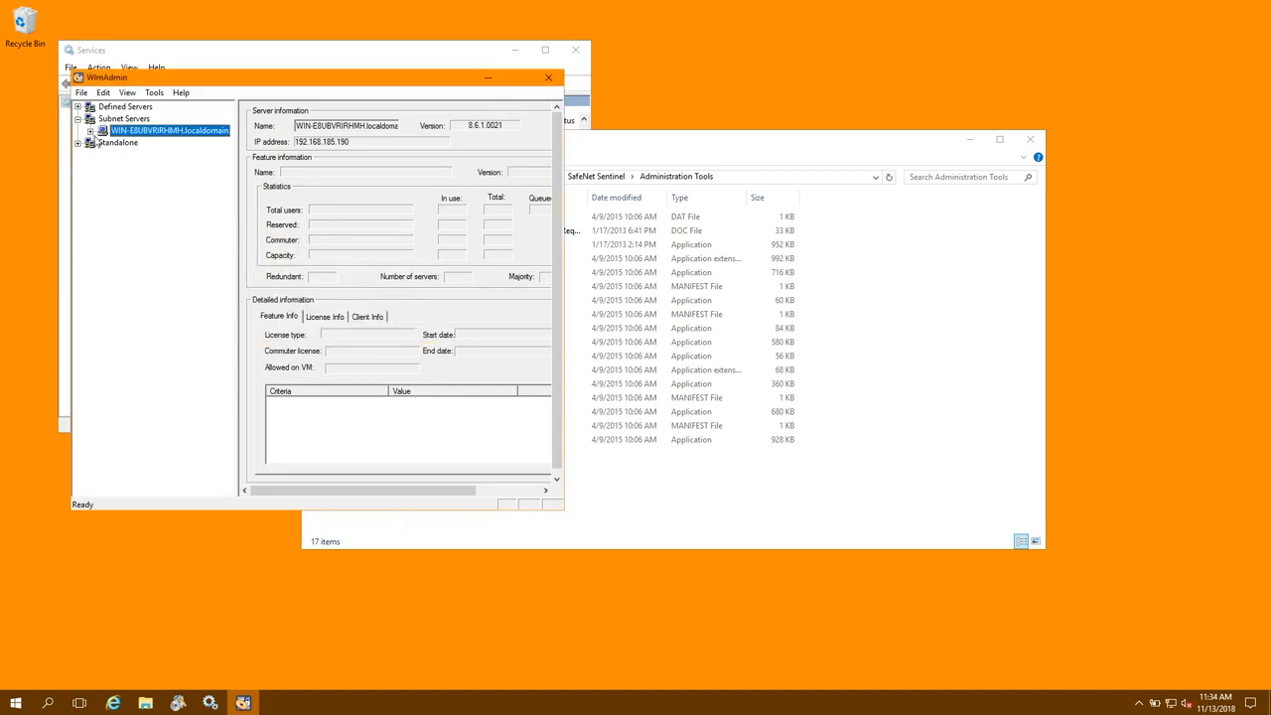
# Step: Expand the license server and examine the user and commuter totals of IBMANB.main, IBMiBase.main and IBMiBaseDesigner.main
pyautogui.click(89, 131)
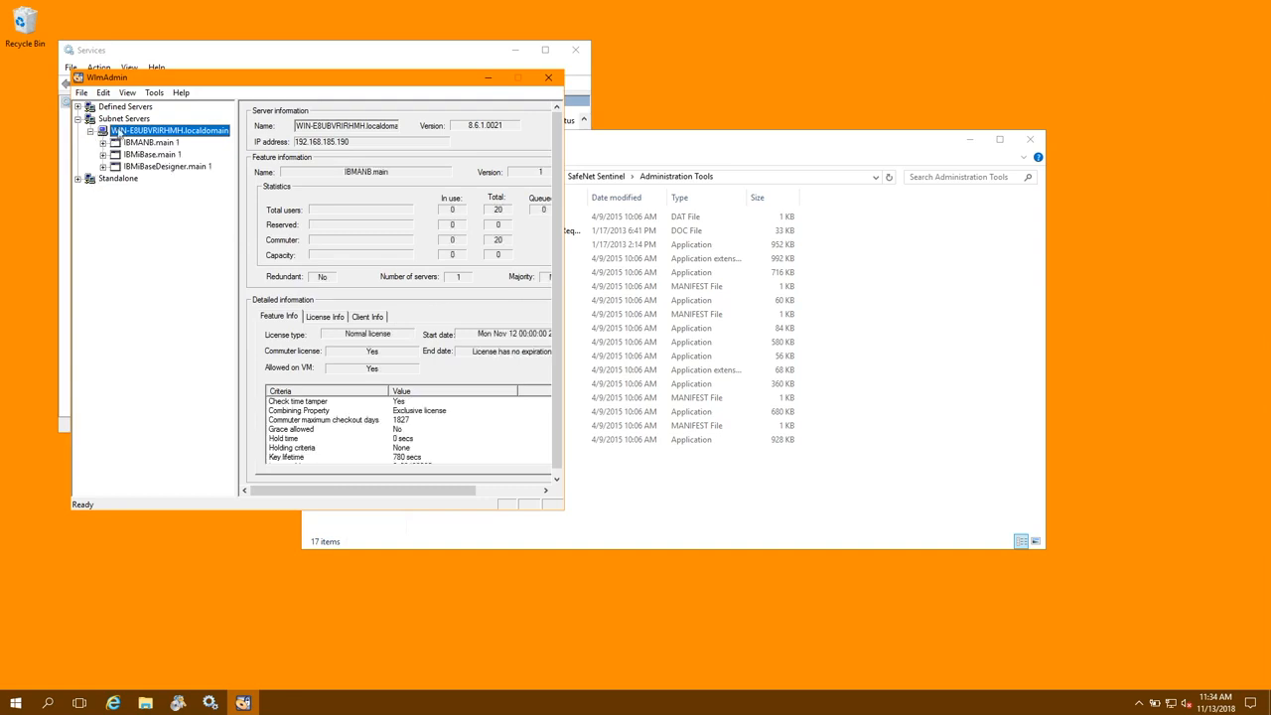
pyautogui.click(146, 143)
pyautogui.click(146, 154)
pyautogui.click(151, 167)
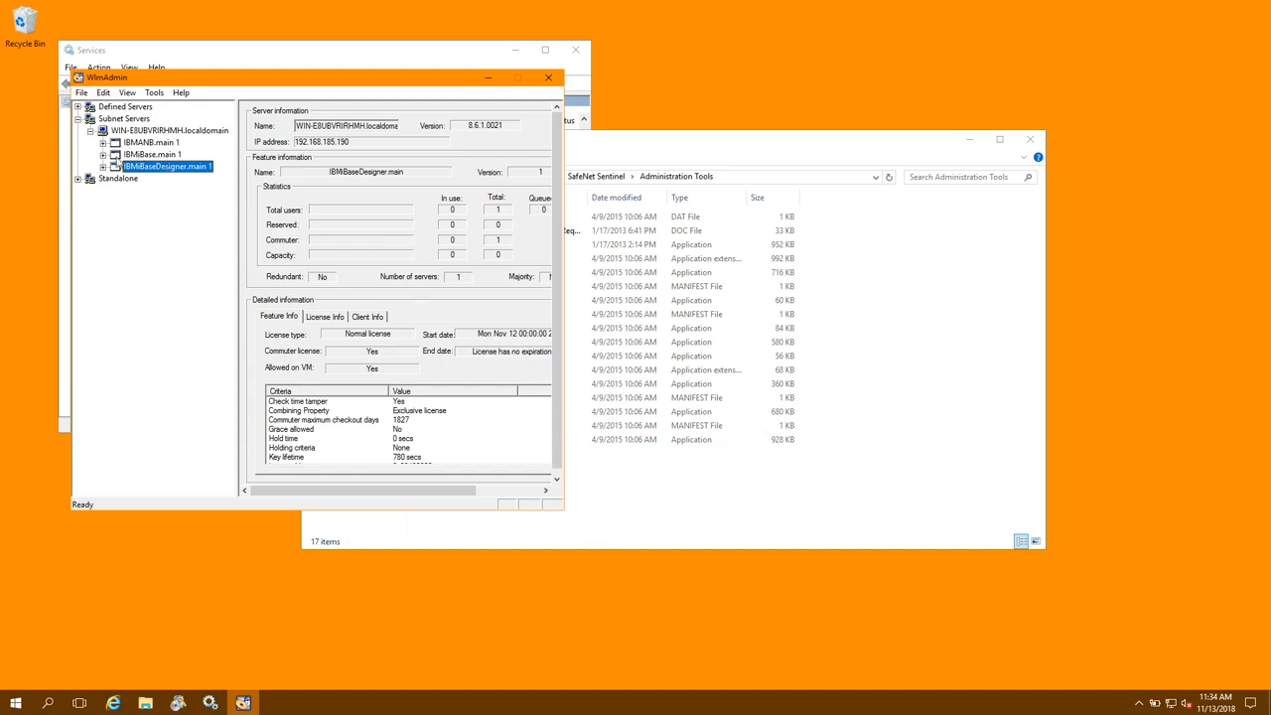
pyautogui.click(115, 156)
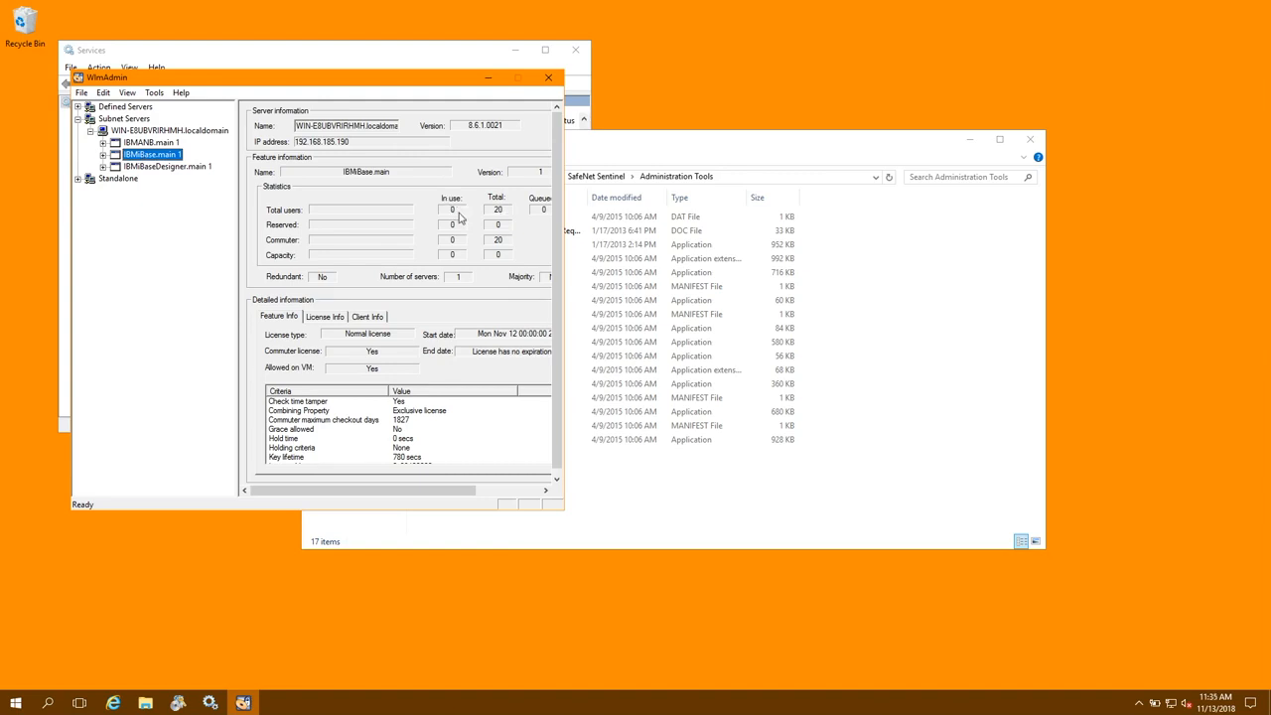
pyautogui.click(160, 167)
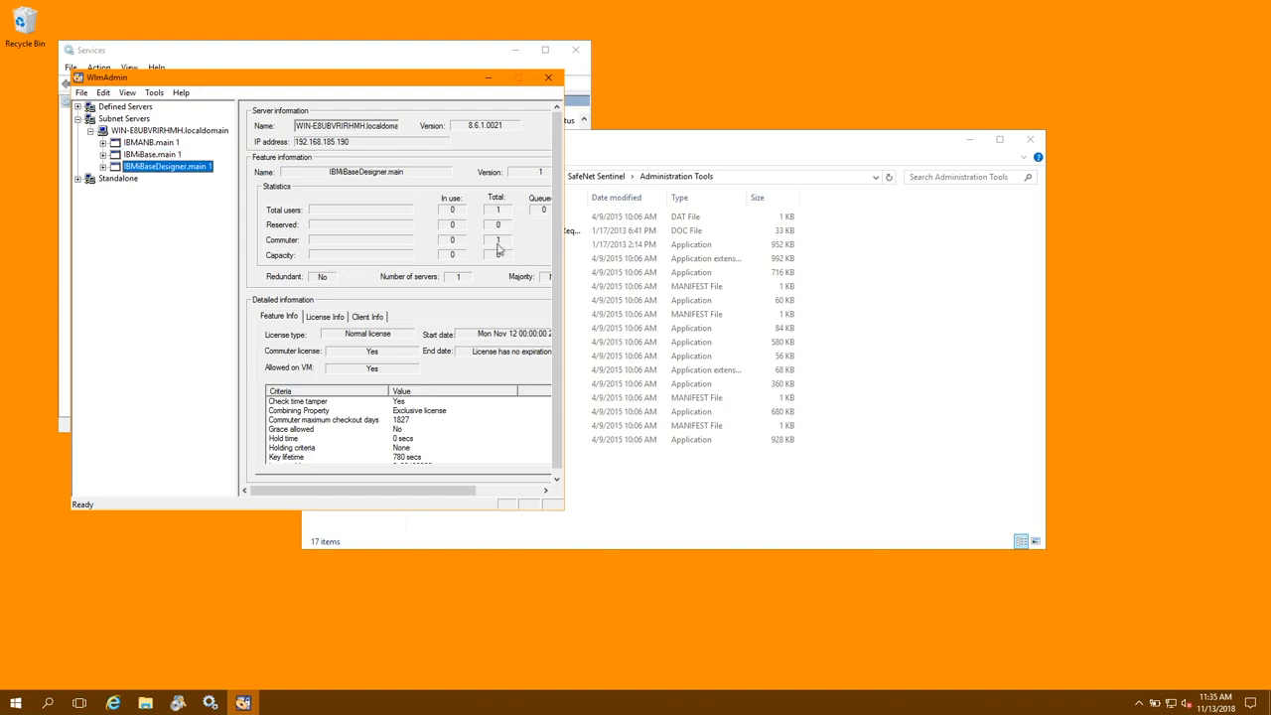
pyautogui.click(141, 145)
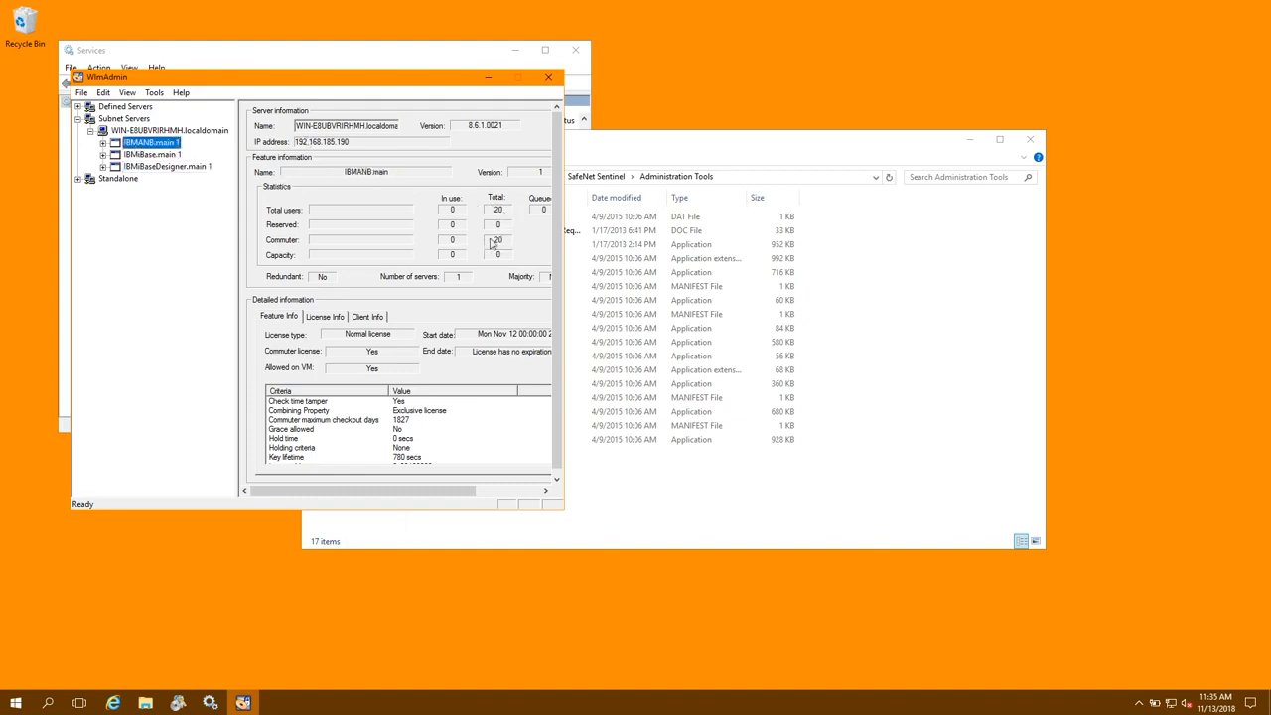